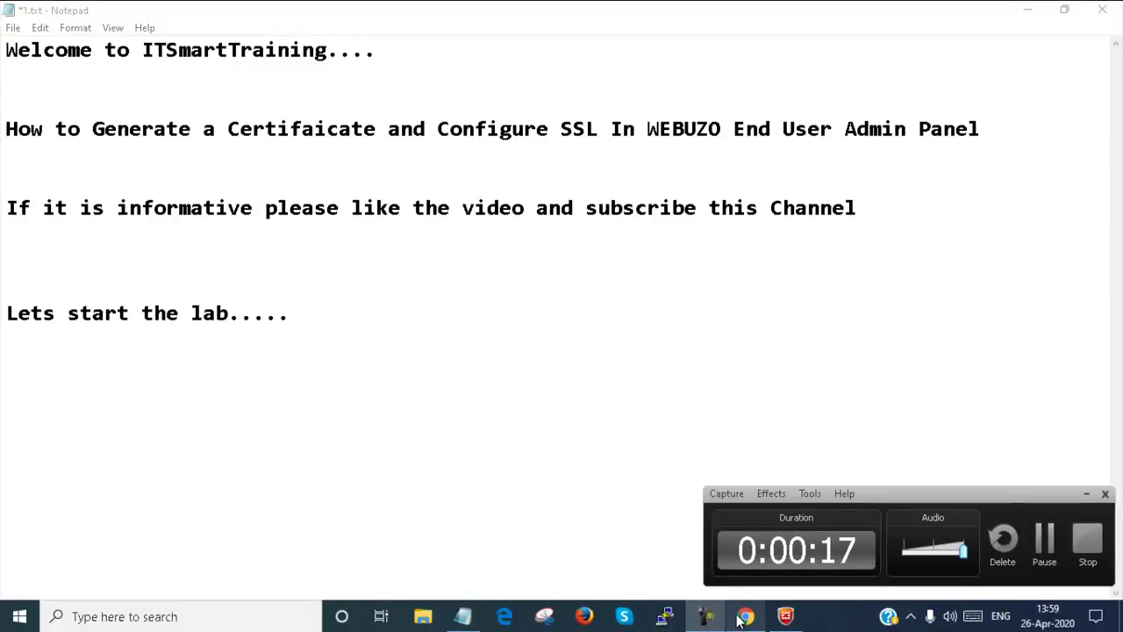
Step: Go to the Webuzo panel's SSL section and launch Lets Encrypt, which is denied as Premium-only
{"action": "left_click", "coordinate": [744, 617]}
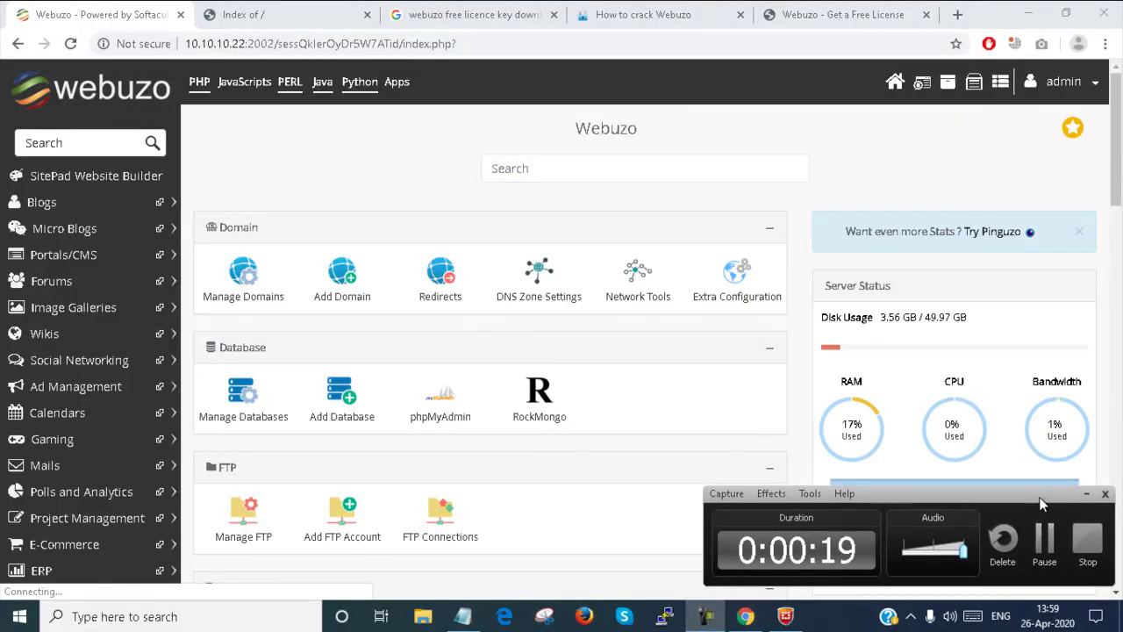
{"action": "left_click", "coordinate": [1086, 494]}
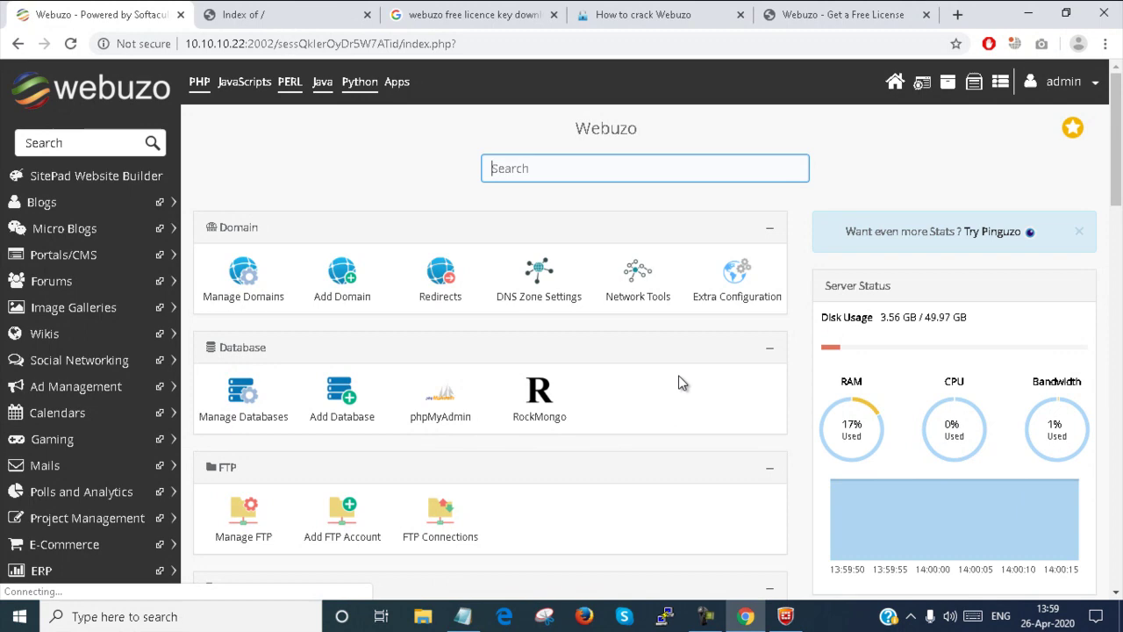
{"action": "scroll", "coordinate": [461, 346], "scroll_direction": "down", "scroll_amount": 3}
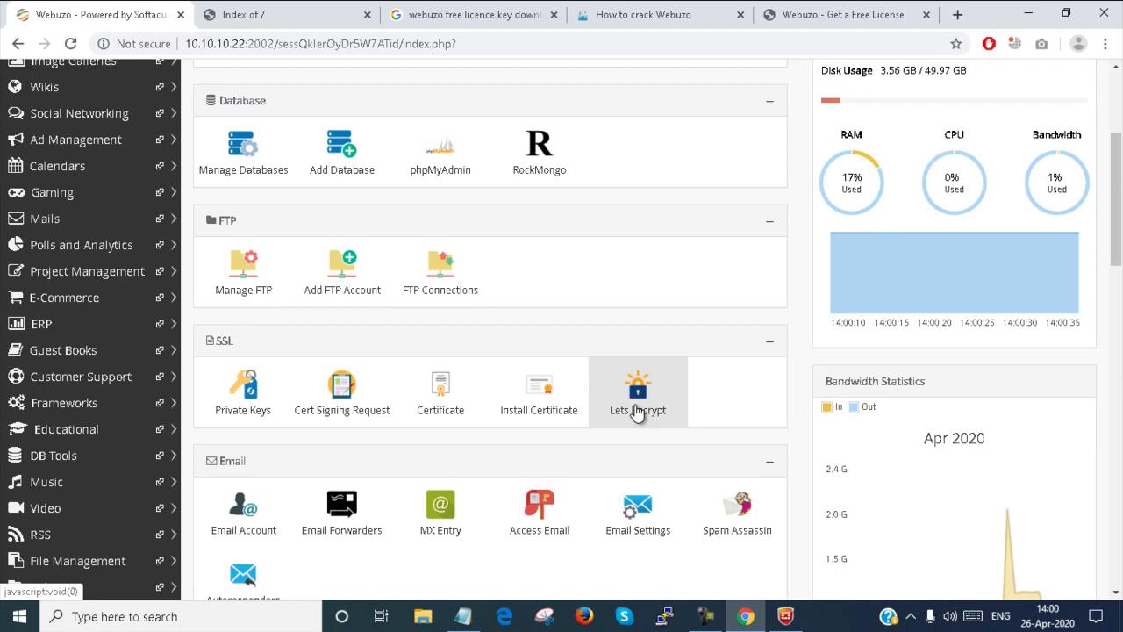
{"action": "left_click", "coordinate": [637, 403]}
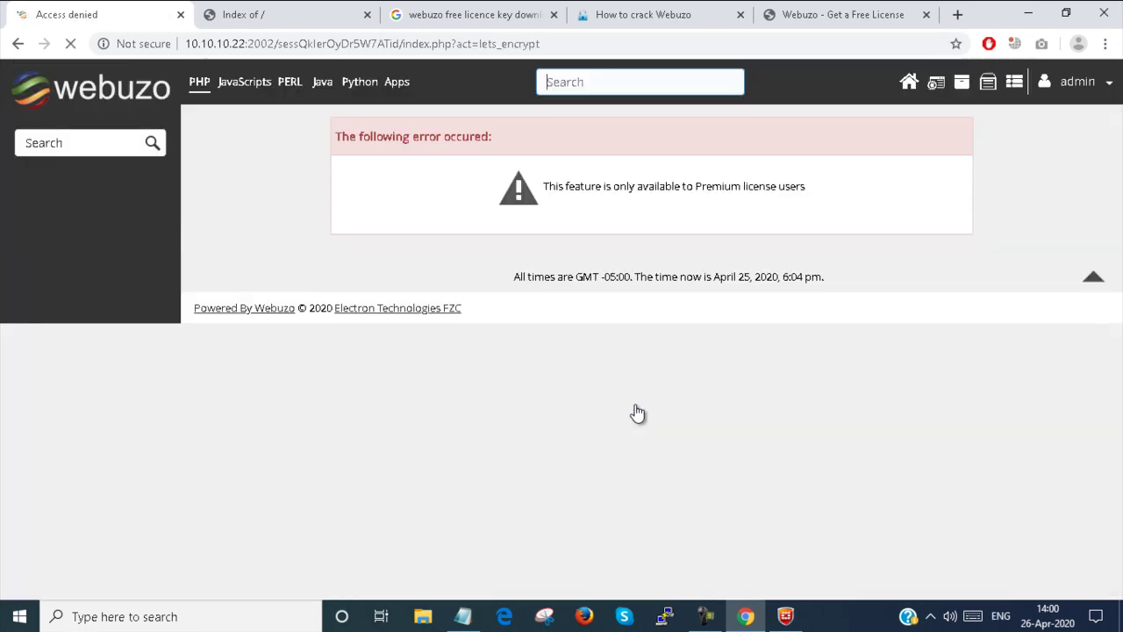
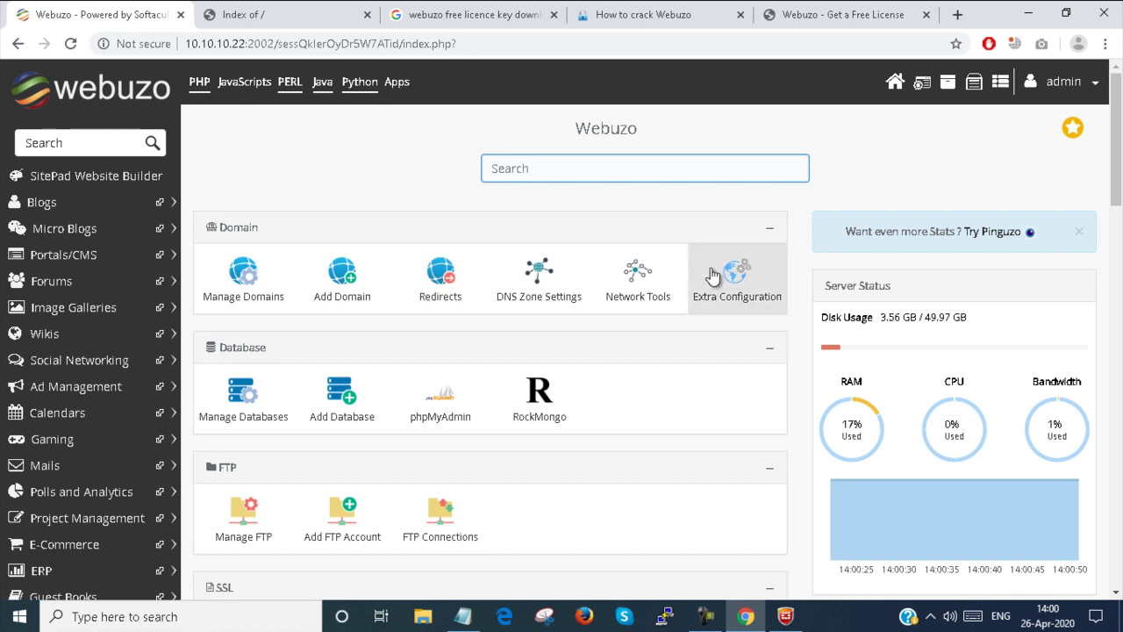
Step: Go to the SSL section and open the Private Keys management page
{"action": "scroll", "coordinate": [715, 275], "scroll_direction": "down", "scroll_amount": 2}
{"action": "scroll", "coordinate": [710, 266], "scroll_direction": "down", "scroll_amount": 2}
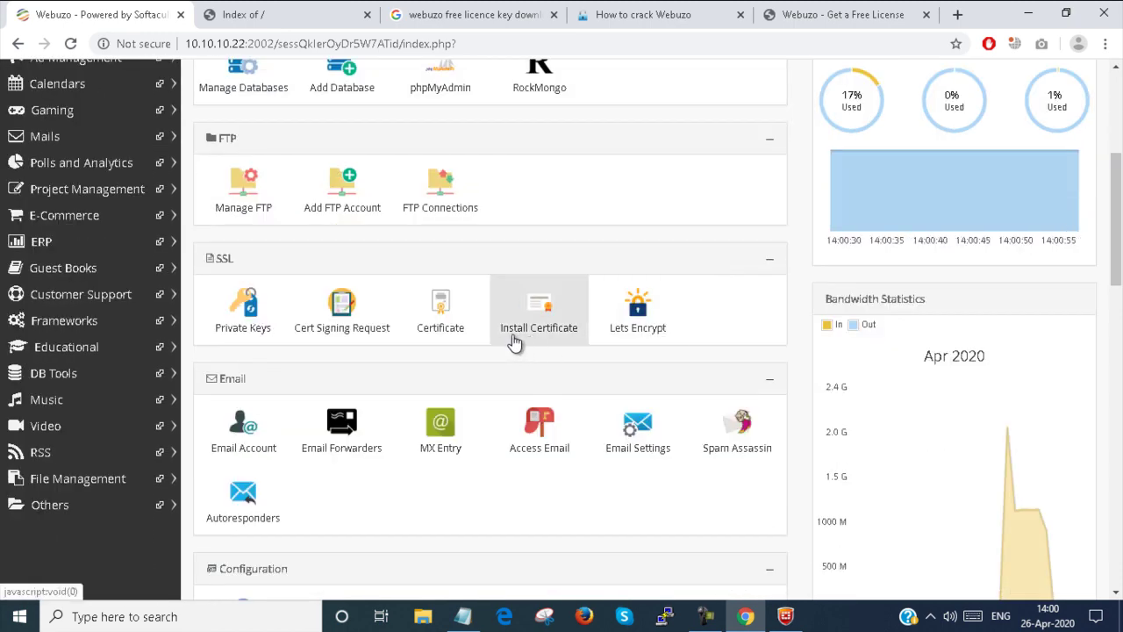
{"action": "left_click", "coordinate": [243, 310]}
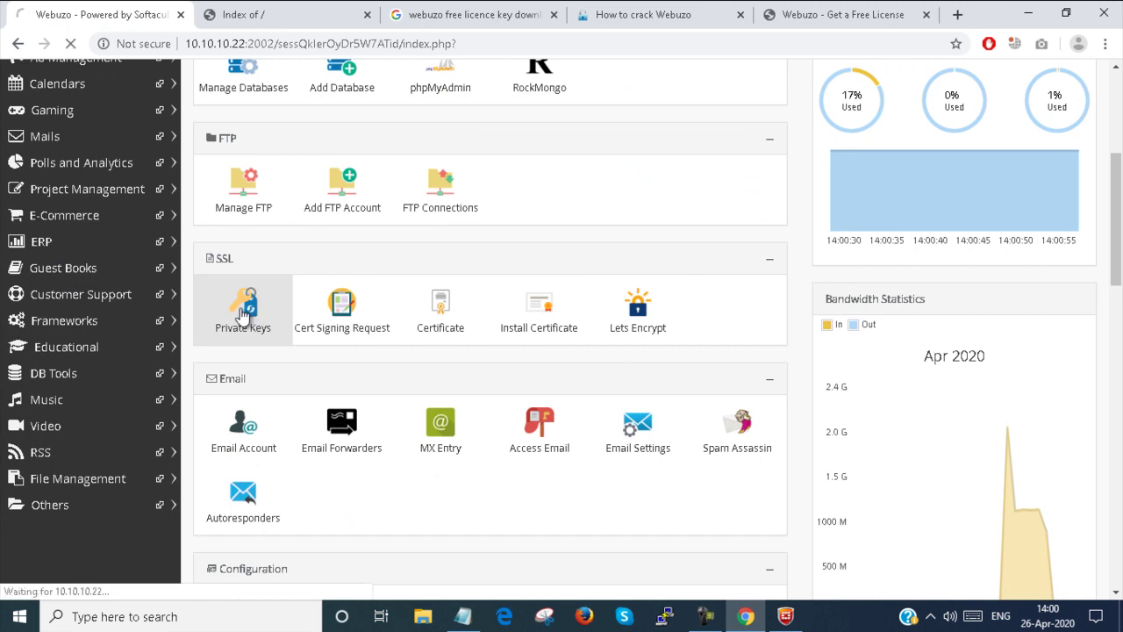
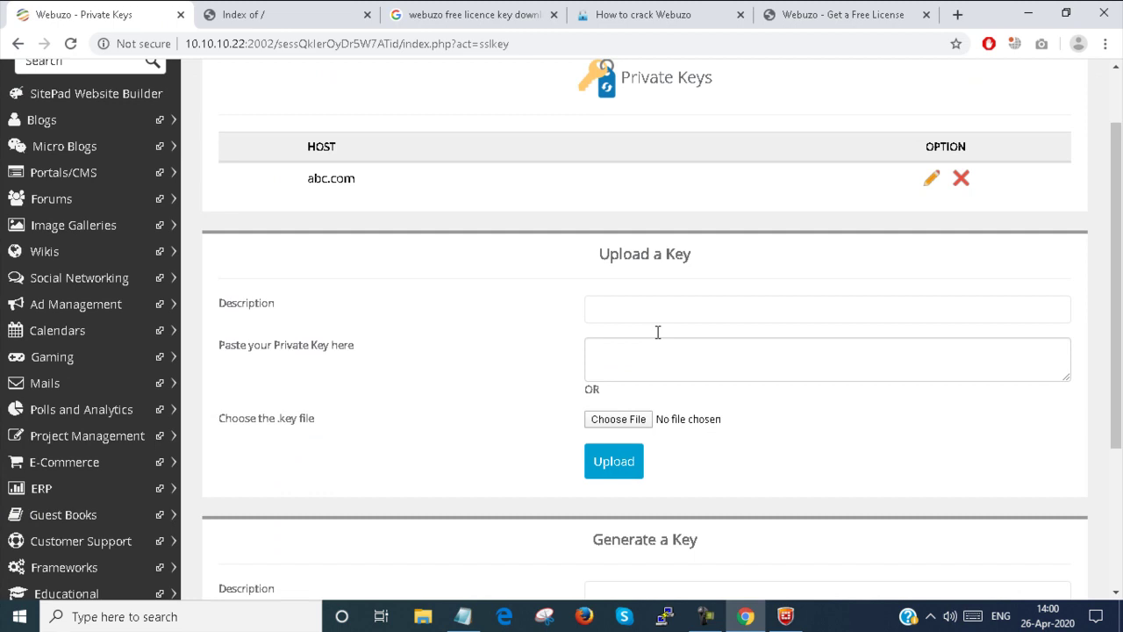
Step: Select the Upload a Key Description field, then move to the Generate a Key Description field
{"action": "left_click", "coordinate": [669, 308]}
{"action": "left_click", "coordinate": [699, 330]}
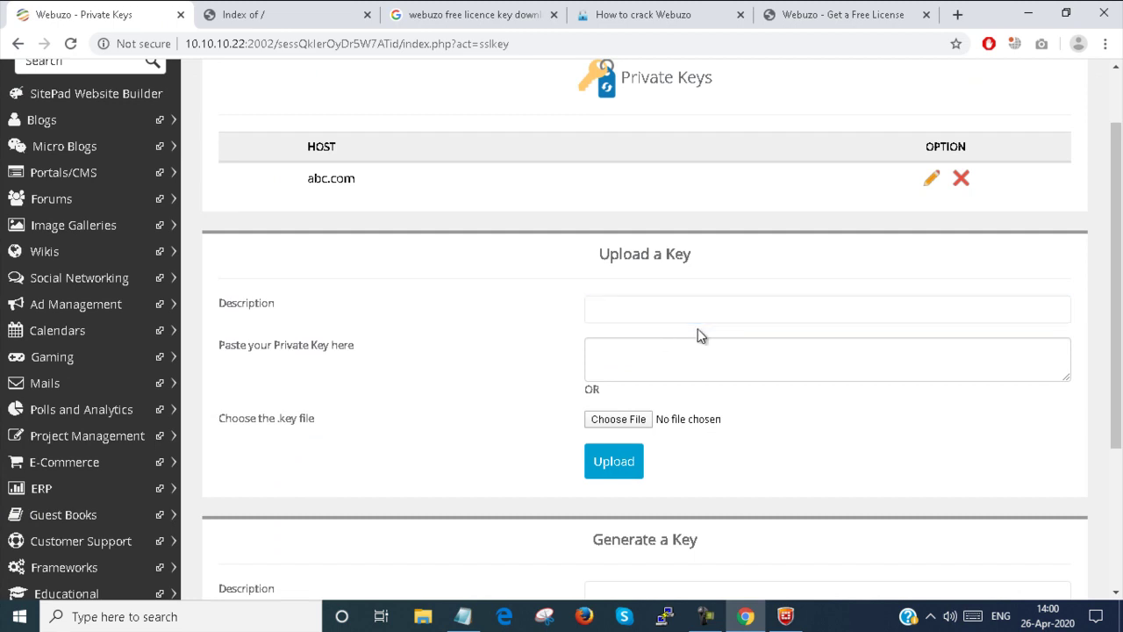
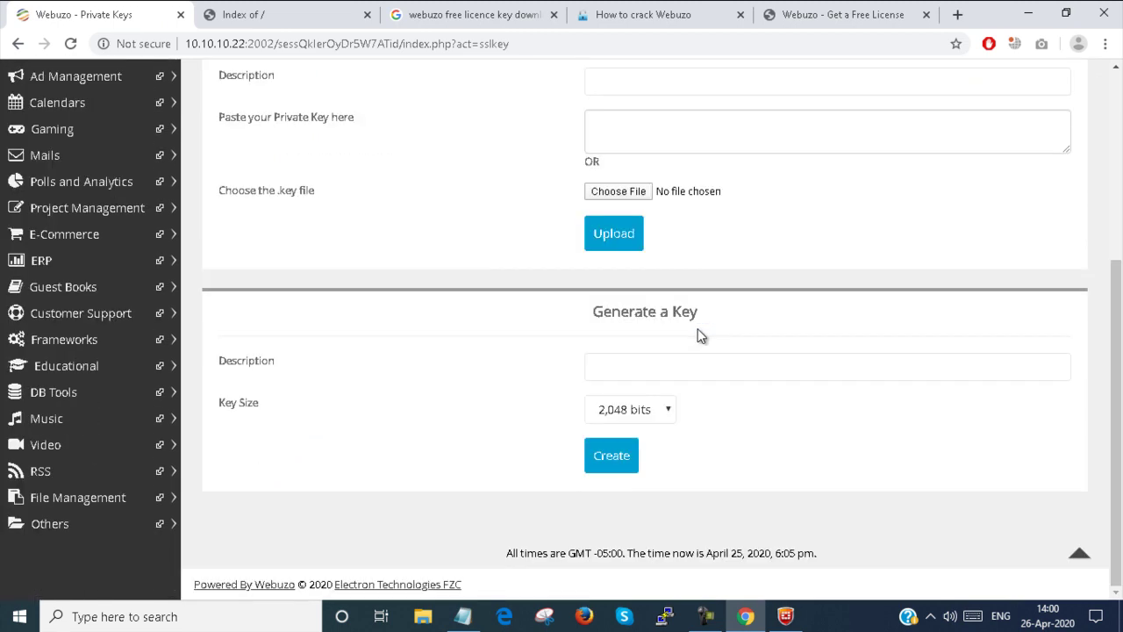
Step: Create a private key with description smartlab.com and key size kept at 2,048 bits
{"action": "left_click", "coordinate": [633, 369]}
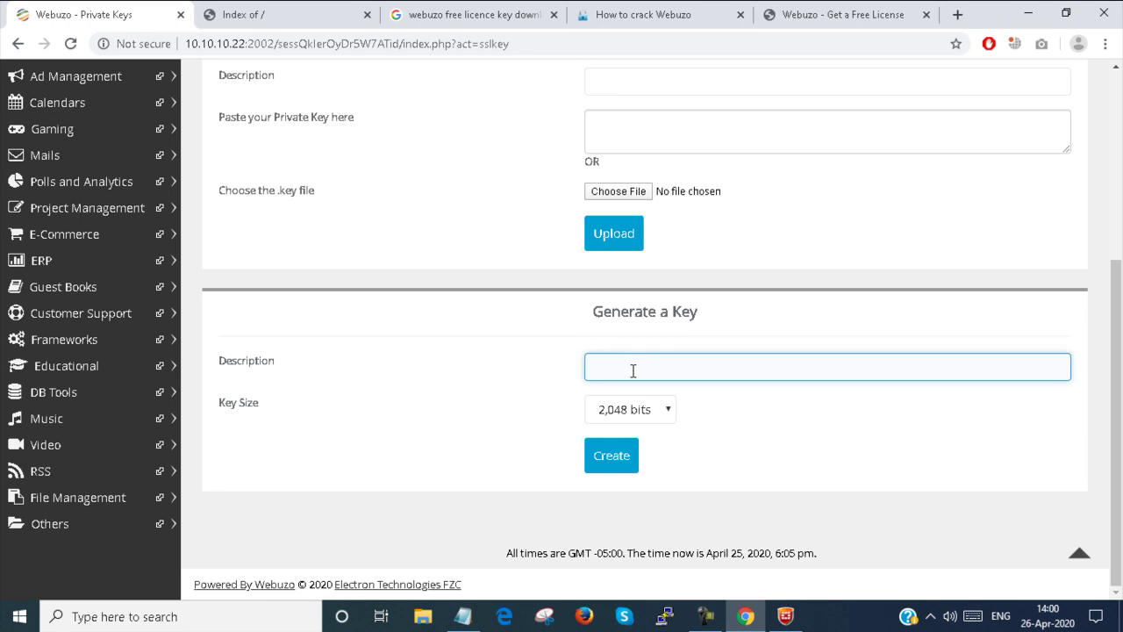
{"action": "type", "text": "smar"}
{"action": "type", "text": "tli"}
{"action": "type", "text": "b.com"}
{"action": "left_click", "coordinate": [609, 453]}
{"action": "left_click", "coordinate": [654, 412]}
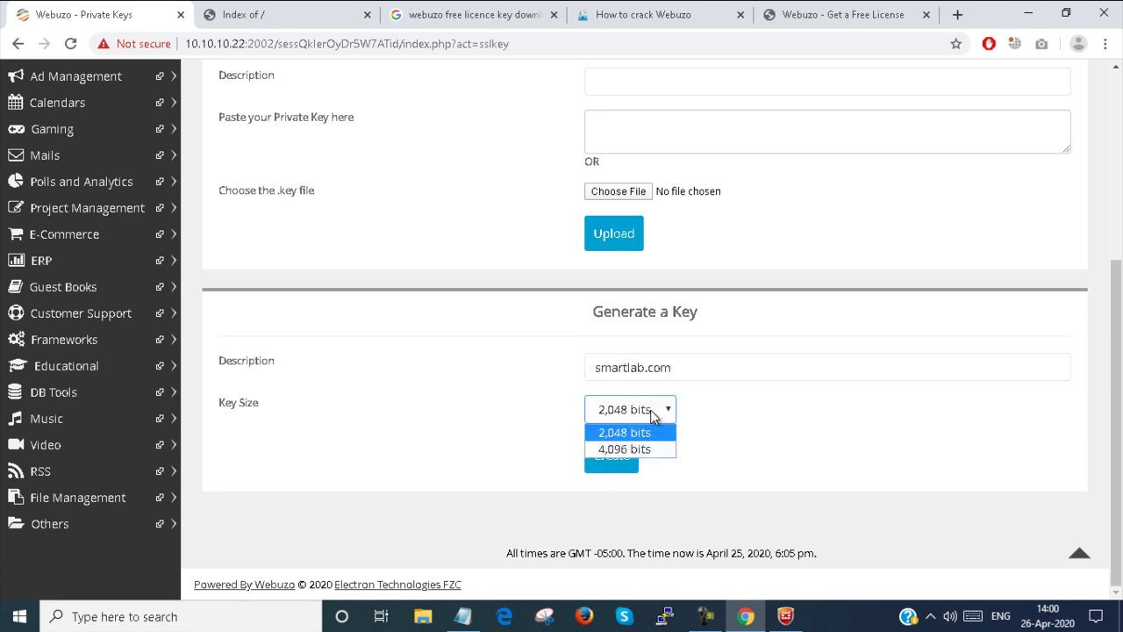
{"action": "left_click", "coordinate": [652, 416]}
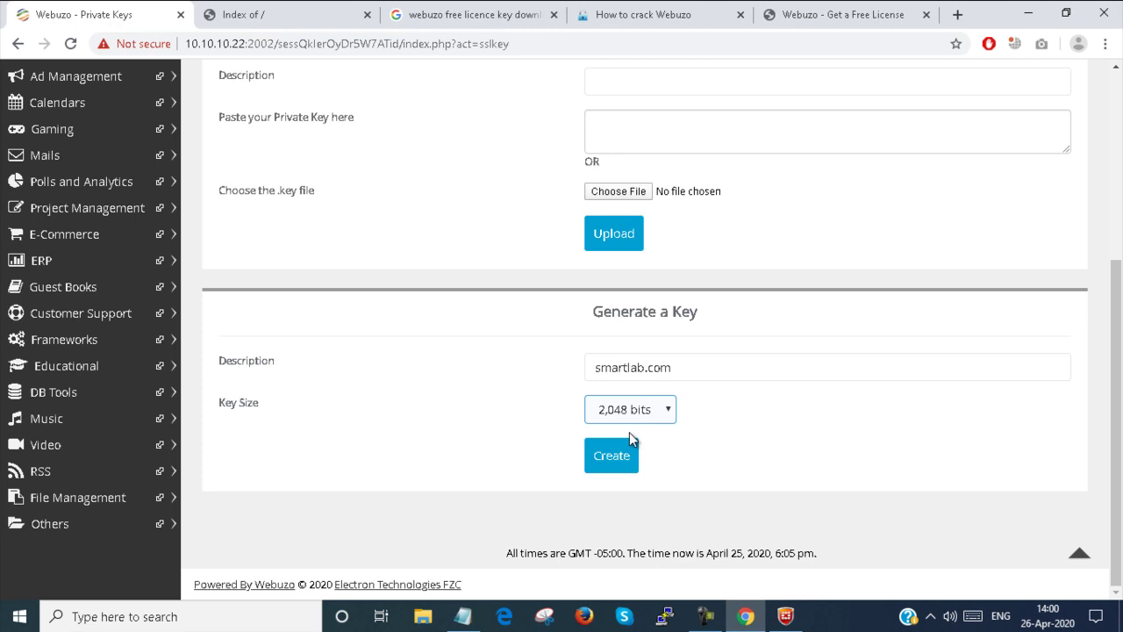
{"action": "left_click", "coordinate": [619, 454]}
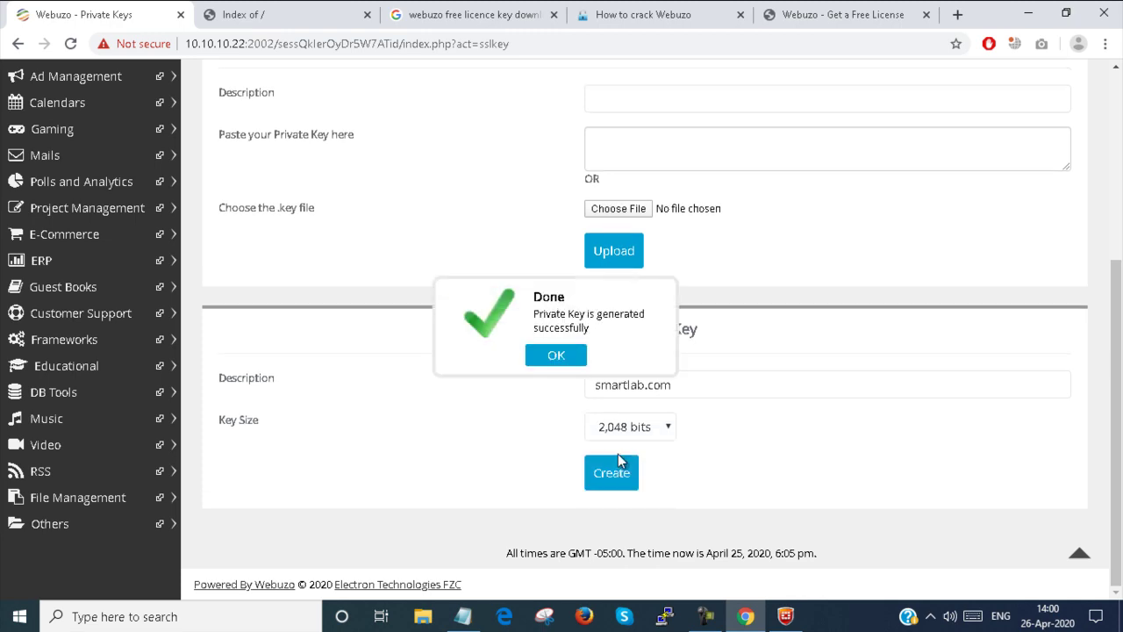
Step: Close the Done notice, open smartlab.com's RSA key file and select its key text
{"action": "left_click", "coordinate": [581, 360]}
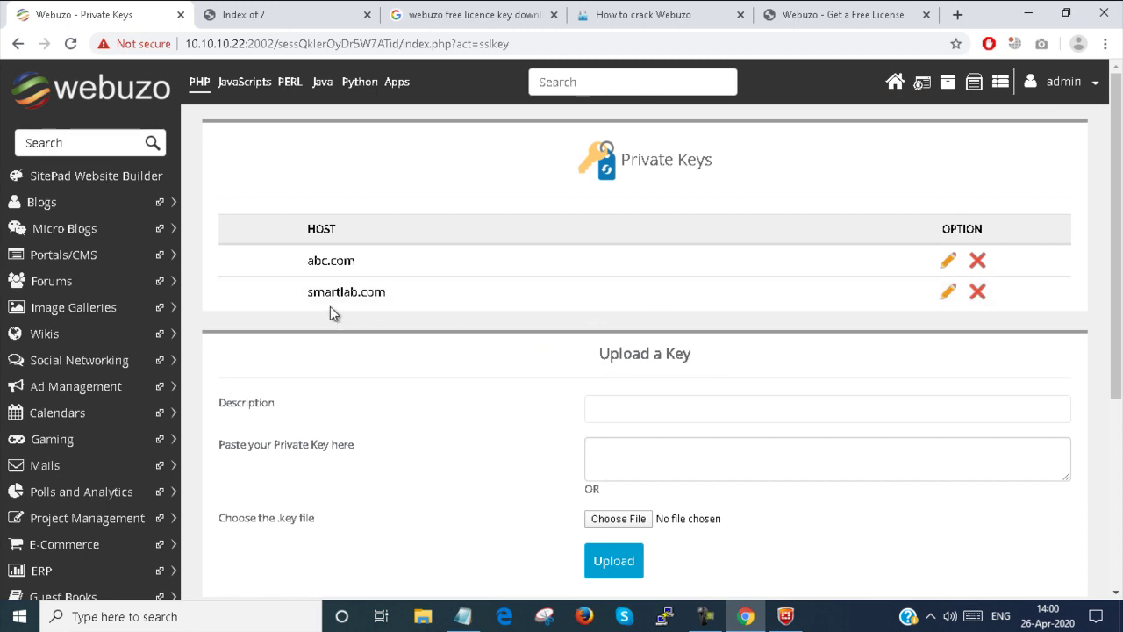
{"action": "left_click", "coordinate": [949, 294]}
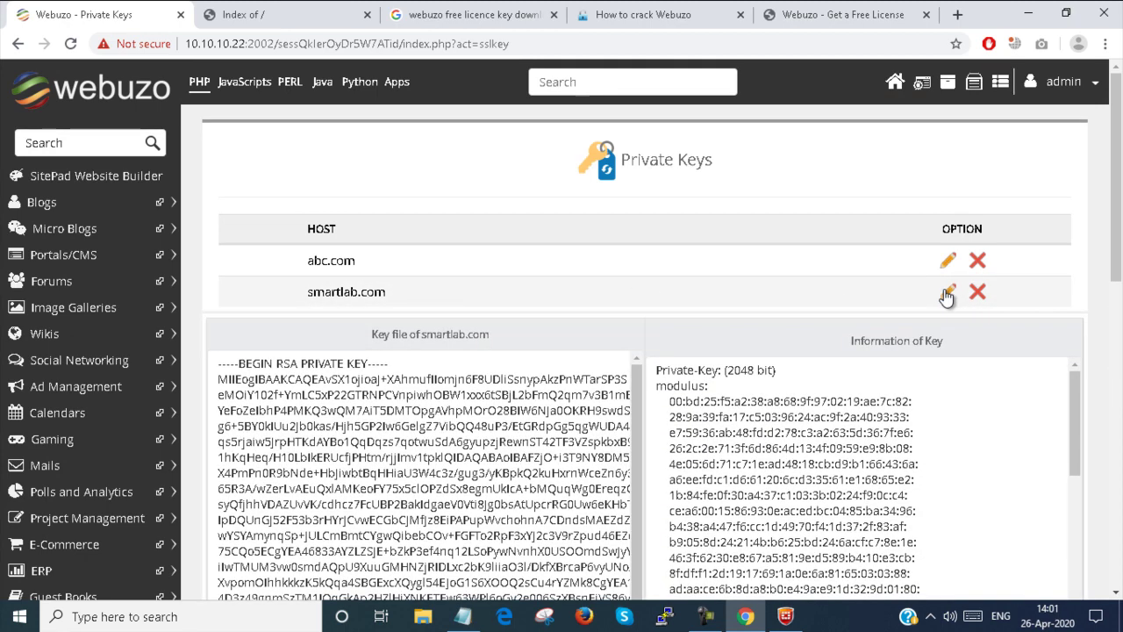
{"action": "left_click_drag", "start_coordinate": [222, 366], "coordinate": [368, 509]}
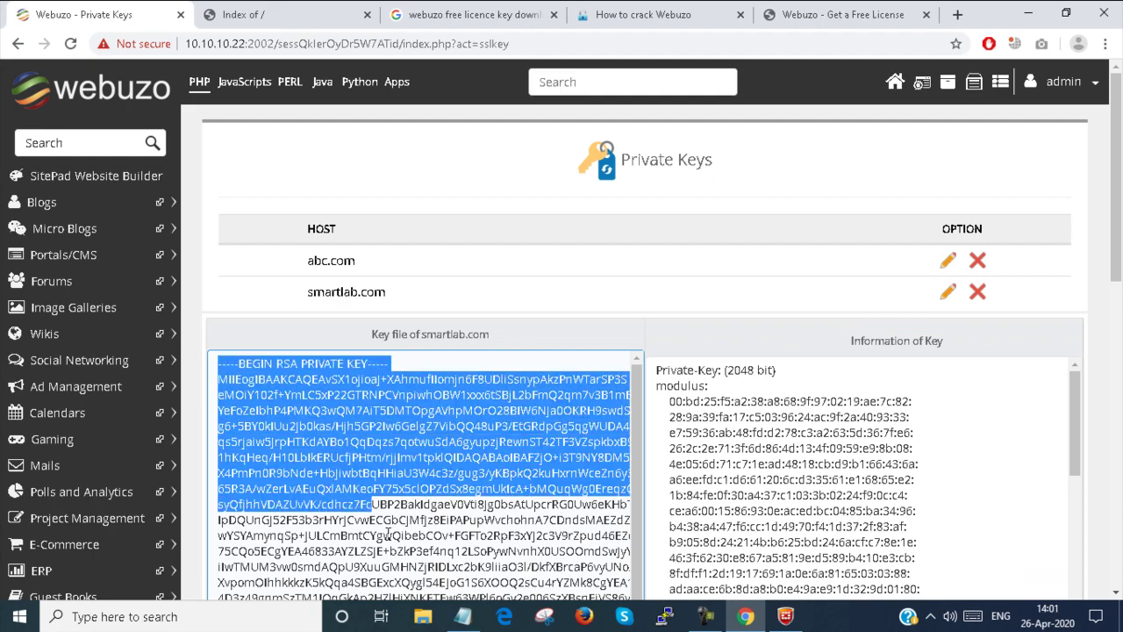
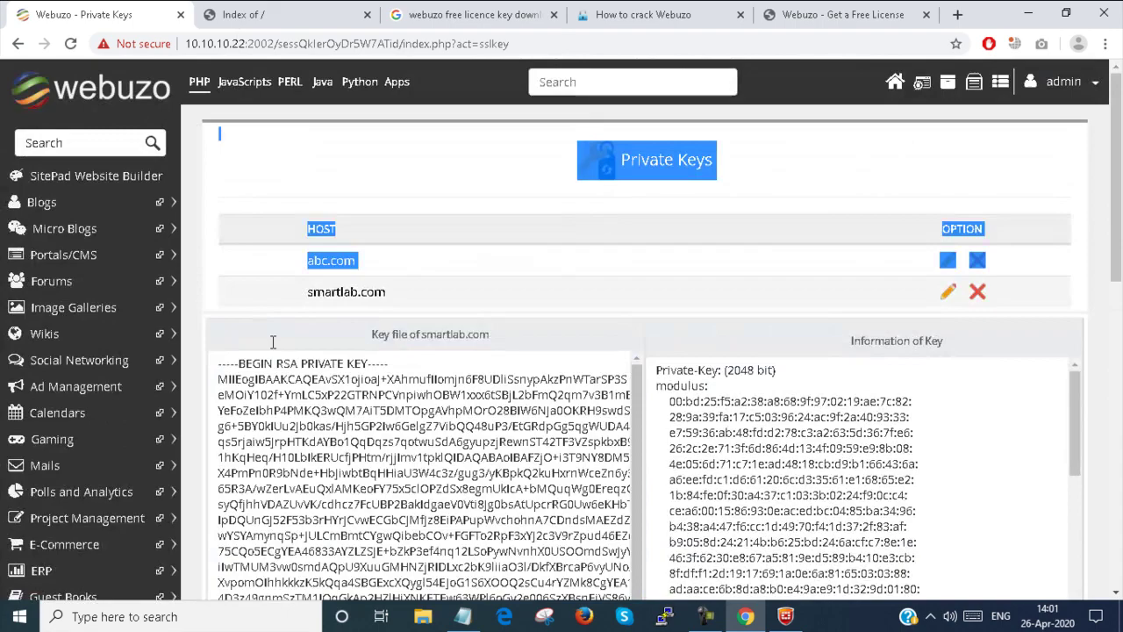
Step: Select the smartlab.com RSA private key text from its BEGIN line through its END line
{"action": "left_click_drag", "start_coordinate": [270, 339], "coordinate": [201, 371]}
{"action": "left_click", "coordinate": [208, 364]}
{"action": "scroll", "coordinate": [389, 184], "scroll_direction": "down", "scroll_amount": 10}
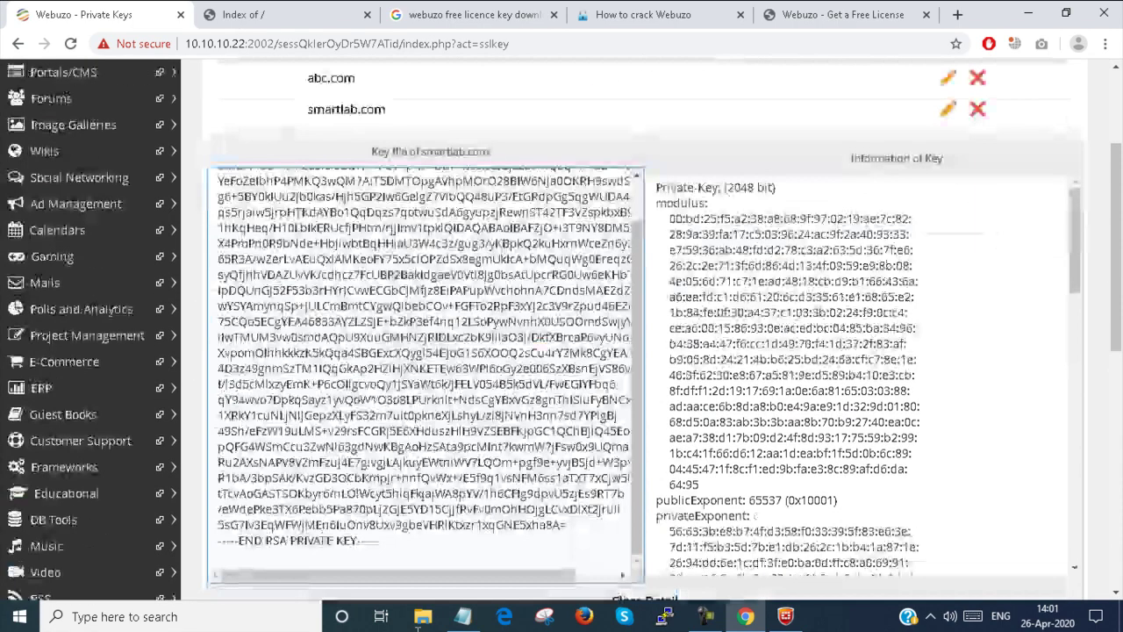
{"action": "scroll", "coordinate": [389, 184], "scroll_direction": "up", "scroll_amount": 5}
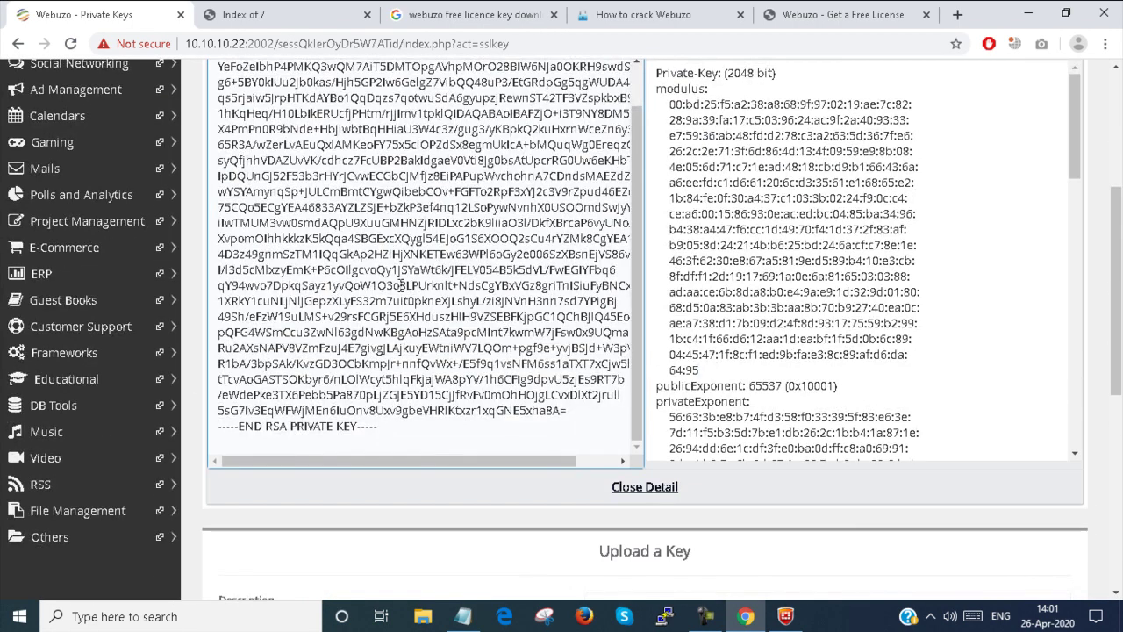
{"action": "left_click_drag", "start_coordinate": [381, 426], "coordinate": [251, 341]}
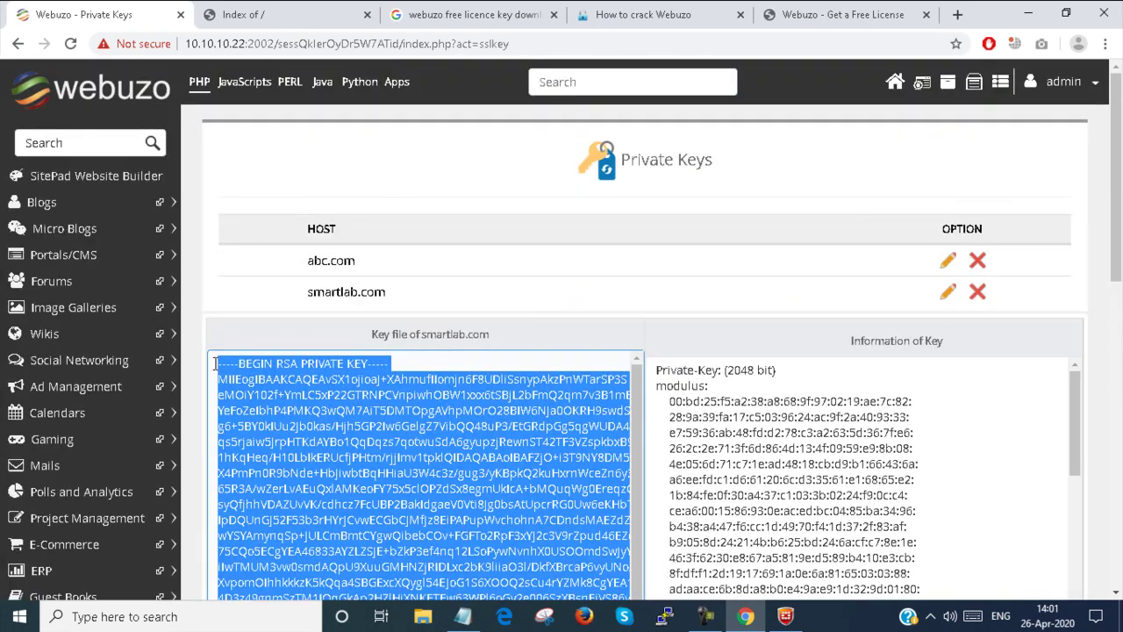
Step: Paste the copied smartlab.com RSA private key into the Upload a Key form's key box
{"action": "scroll", "coordinate": [238, 303], "scroll_direction": "down", "scroll_amount": 5}
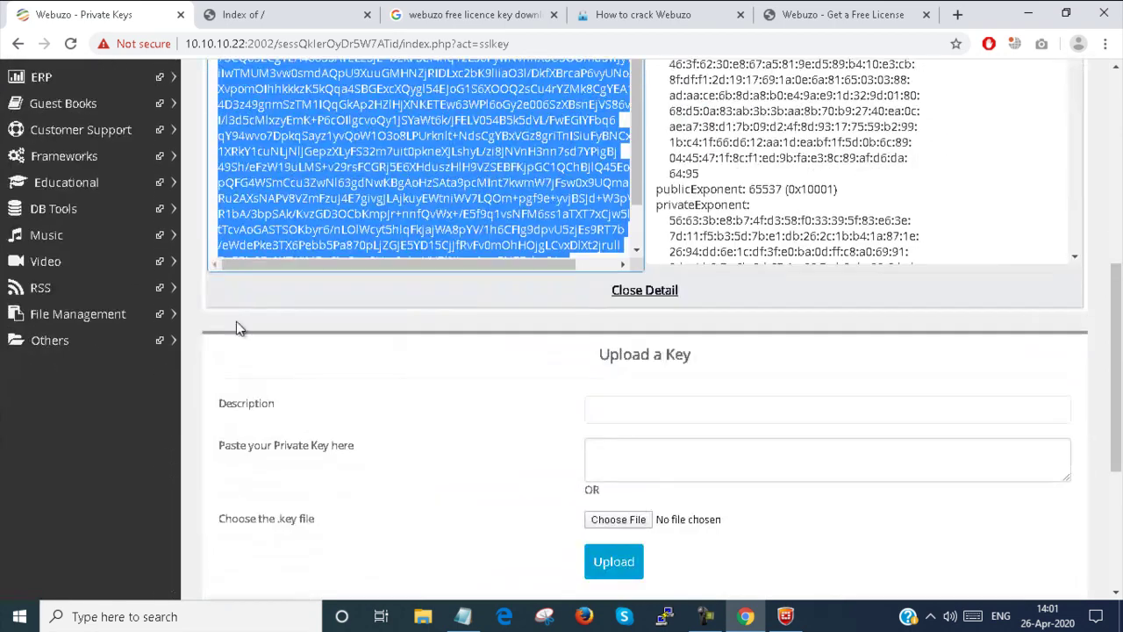
{"action": "left_click", "coordinate": [690, 458]}
{"action": "key", "text": "ctrl+v"}
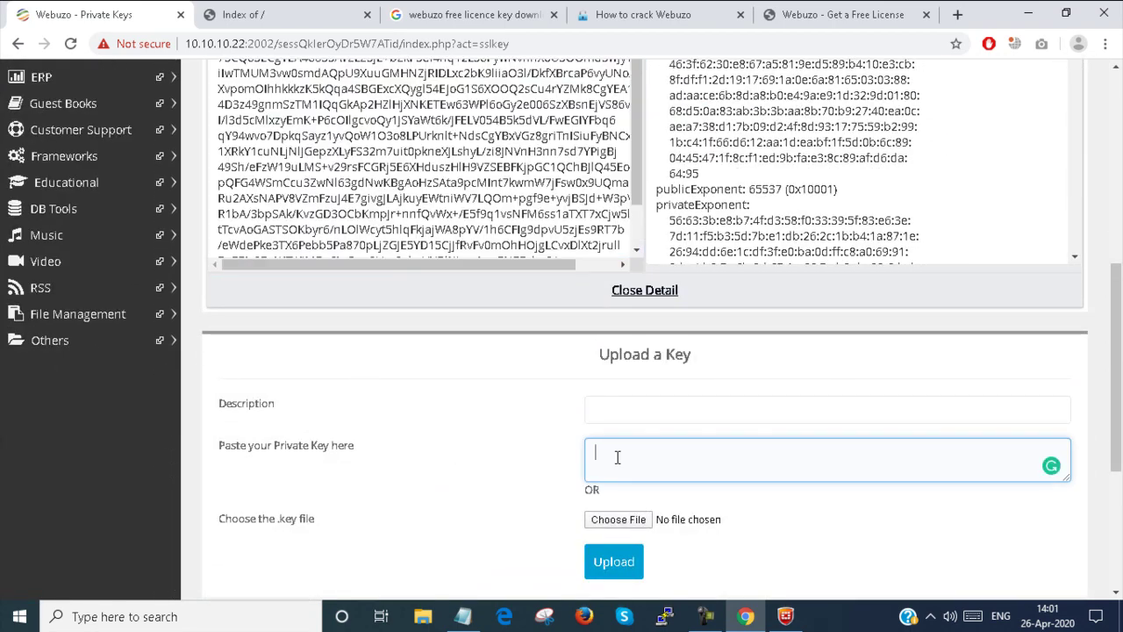
{"action": "left_click", "coordinate": [664, 408]}
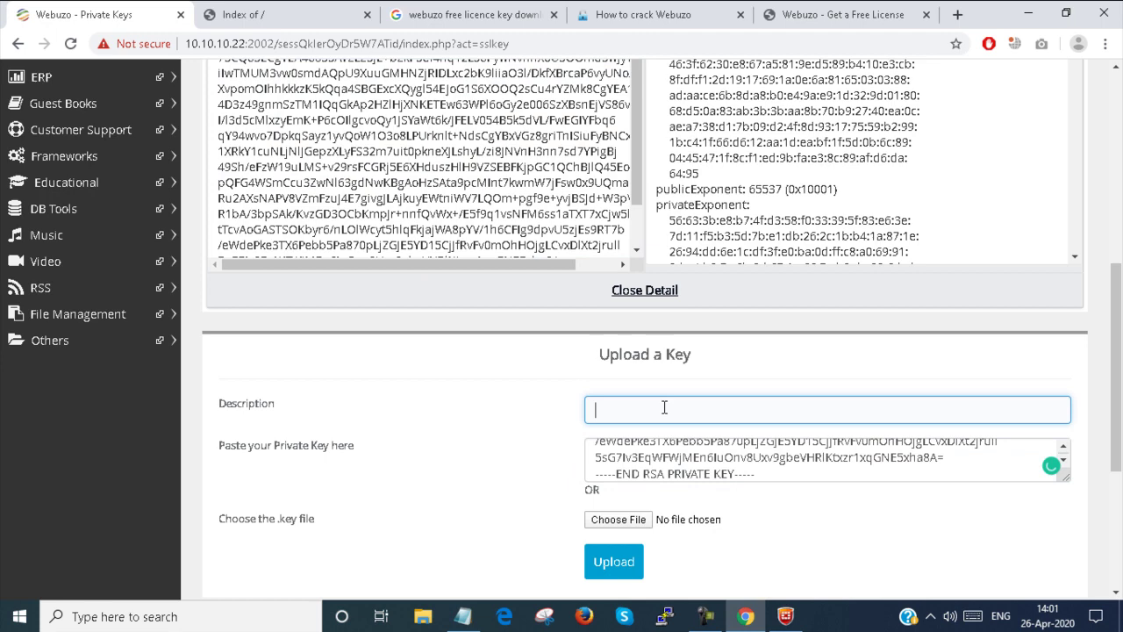
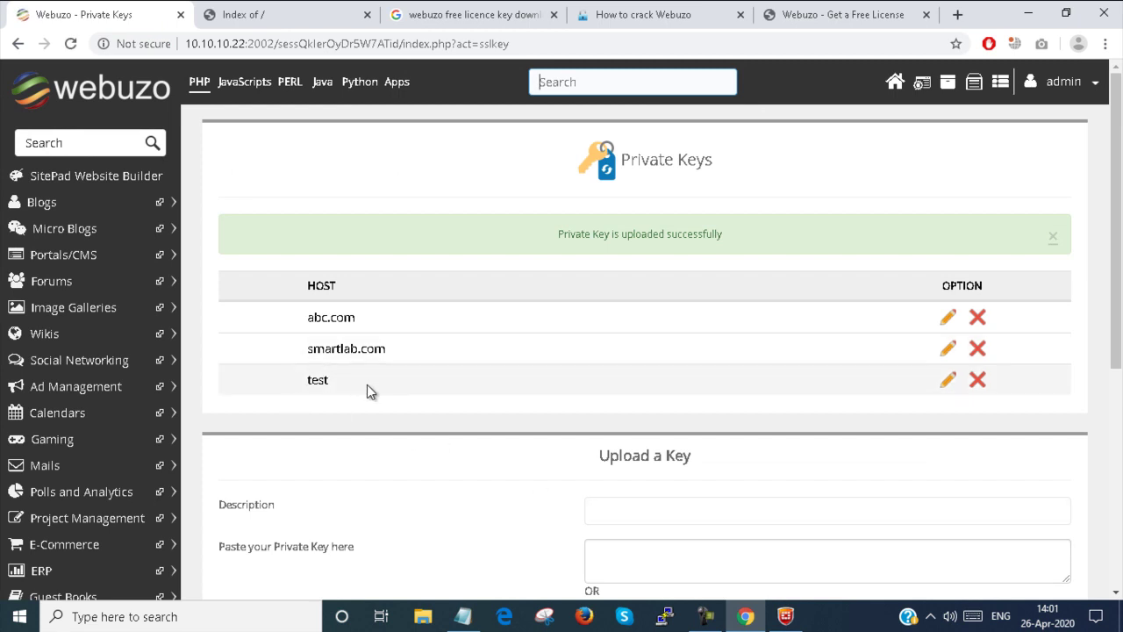
Step: Return to the Webuzo home dashboard and scroll down to the SSL section
{"action": "left_click", "coordinate": [895, 84]}
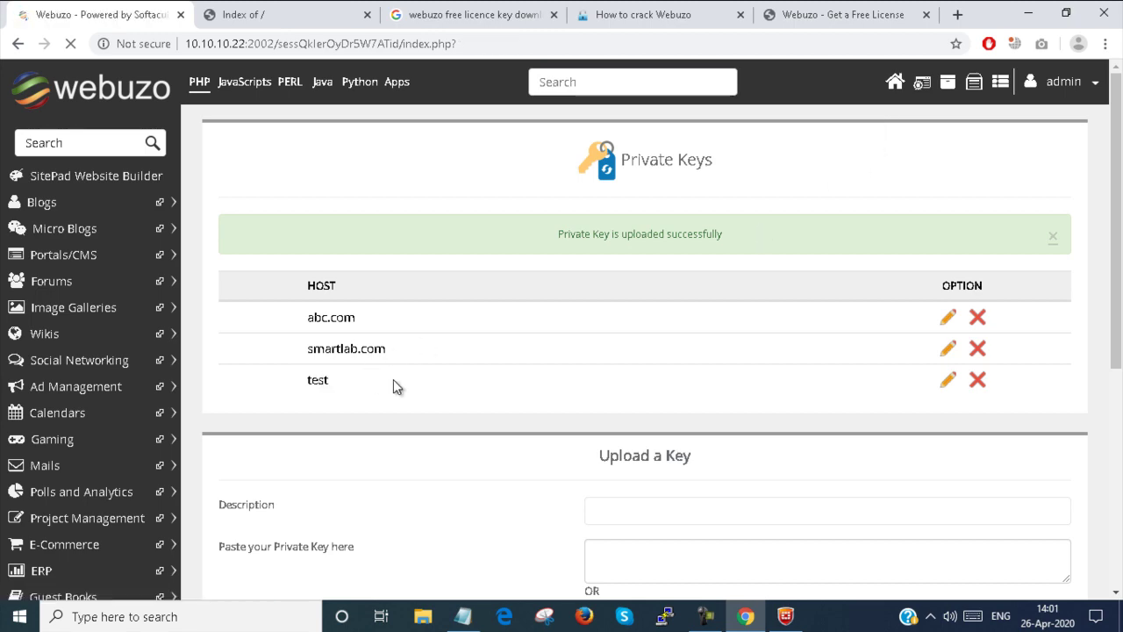
{"action": "scroll", "coordinate": [396, 385], "scroll_direction": "down", "scroll_amount": 4}
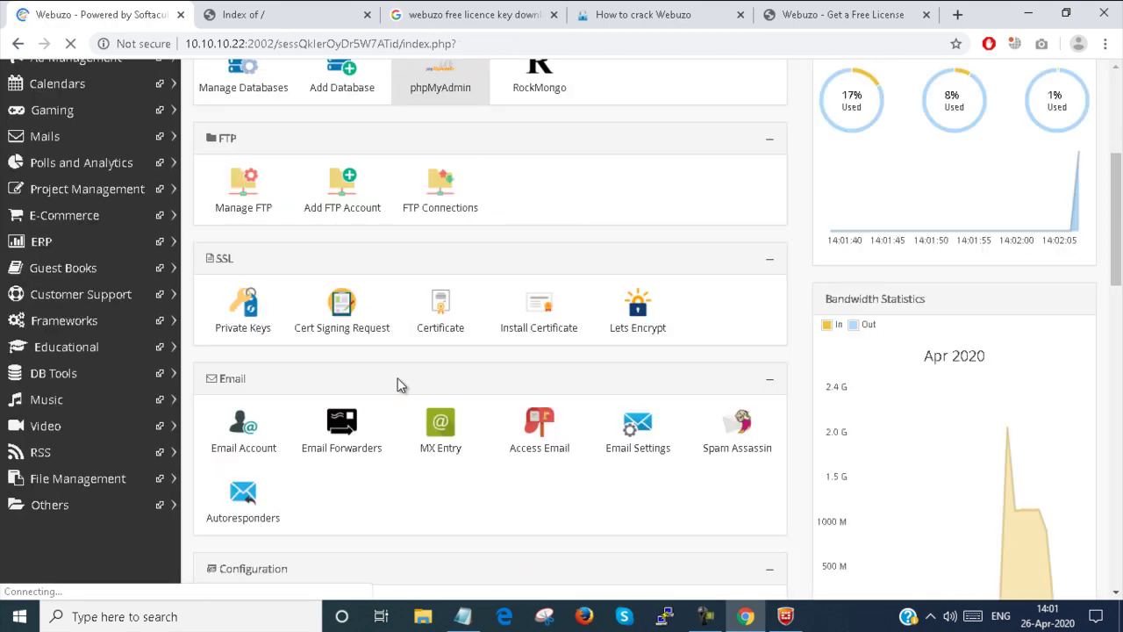
Step: Start a certificate signing request using the smartlab.com private key for domain smartlab.com
{"action": "left_click", "coordinate": [348, 314]}
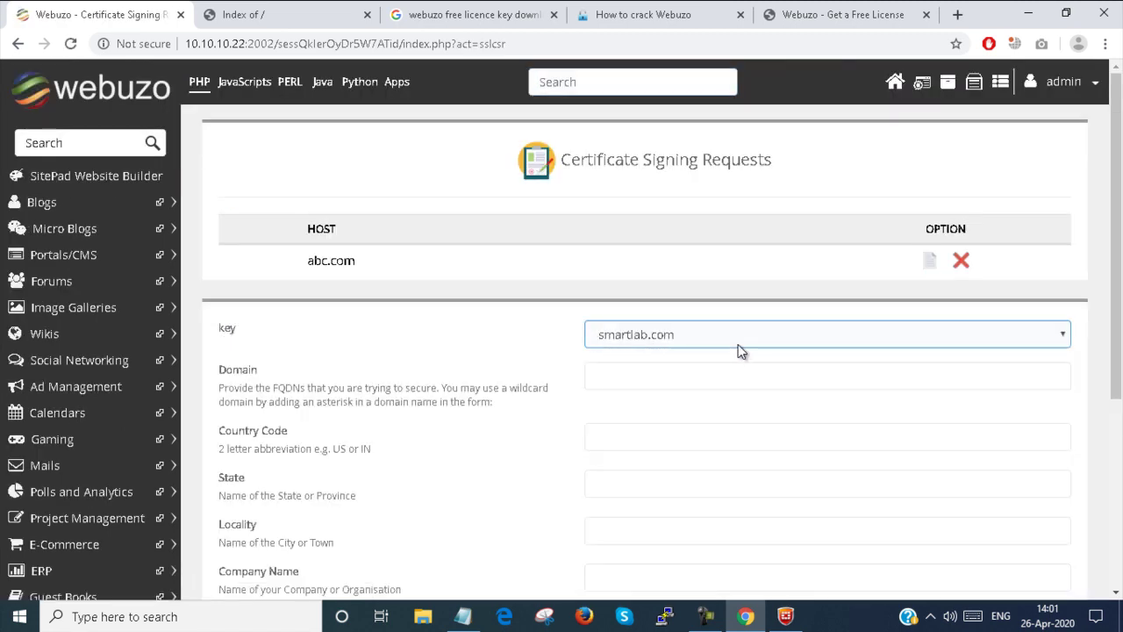
{"action": "left_click", "coordinate": [739, 345]}
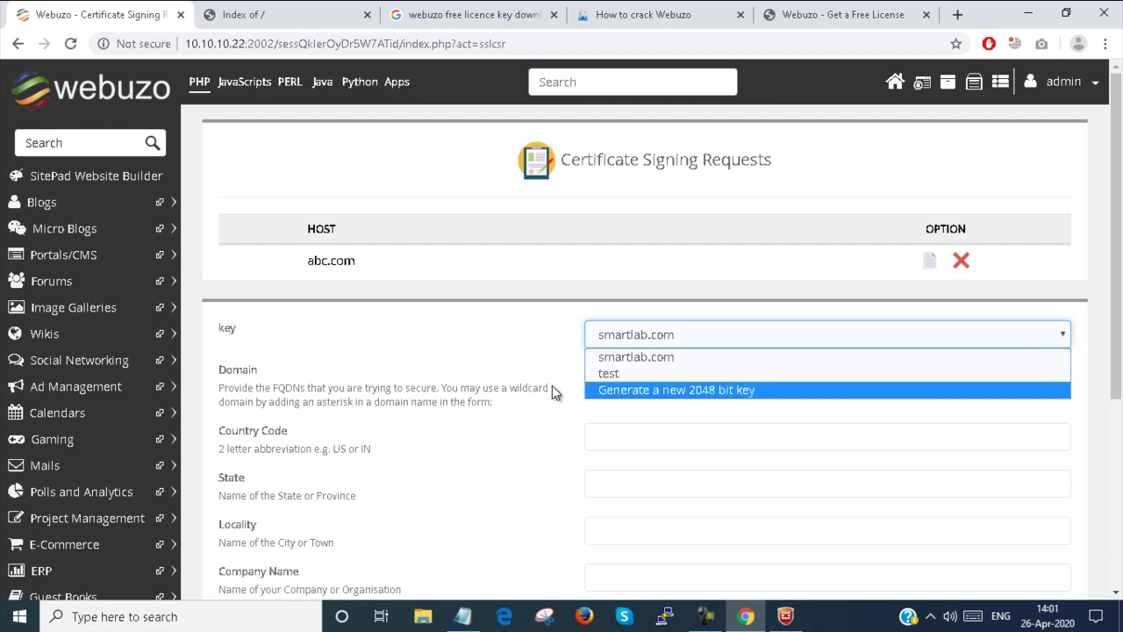
{"action": "left_click", "coordinate": [633, 358]}
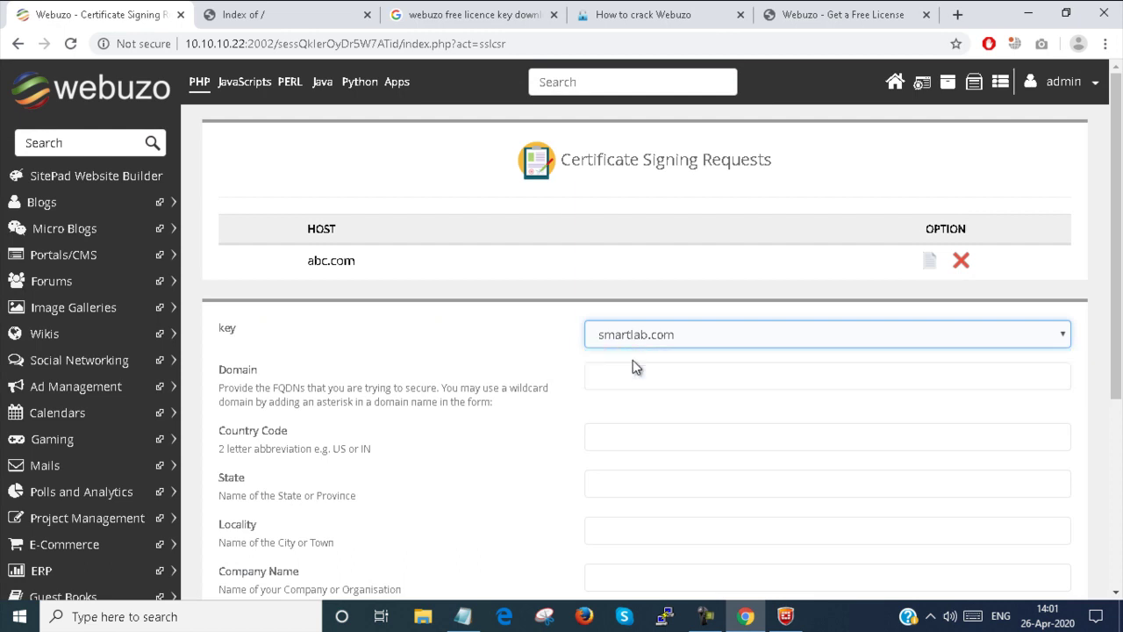
{"action": "left_click", "coordinate": [633, 375]}
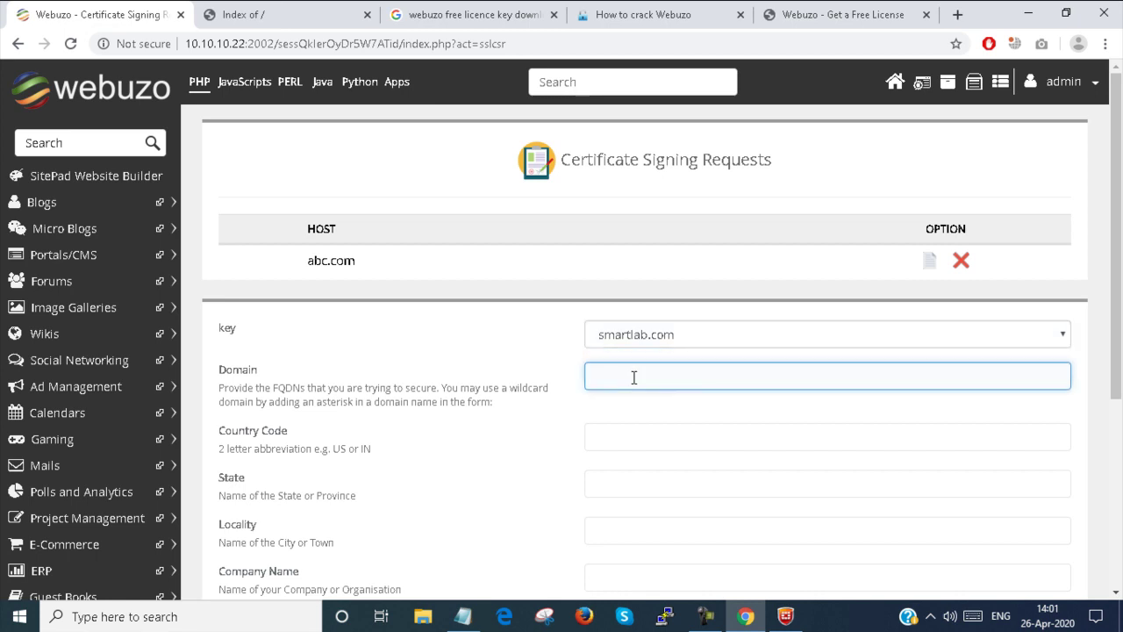
{"action": "type", "text": "smartlab.com"}
{"action": "scroll", "coordinate": [622, 416], "scroll_direction": "down", "scroll_amount": 1}
Step: Enter country code In, state WB and locality Kolkata in the signing request
{"action": "left_click", "coordinate": [637, 350]}
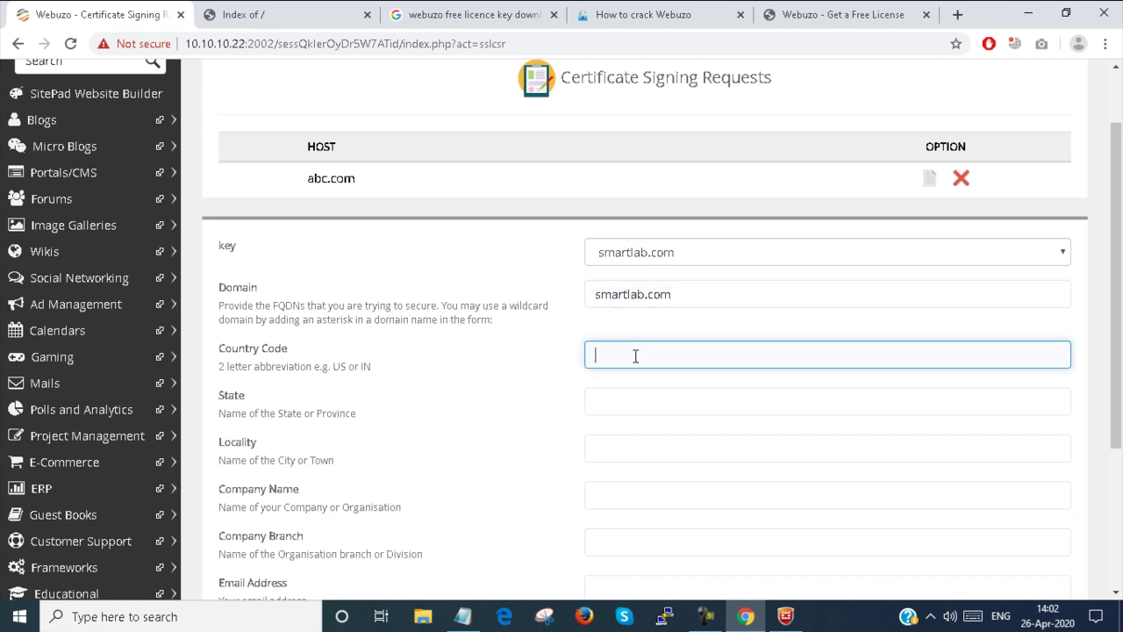
{"action": "type", "text": "In"}
{"action": "left_click", "coordinate": [631, 403]}
{"action": "type", "text": "W"}
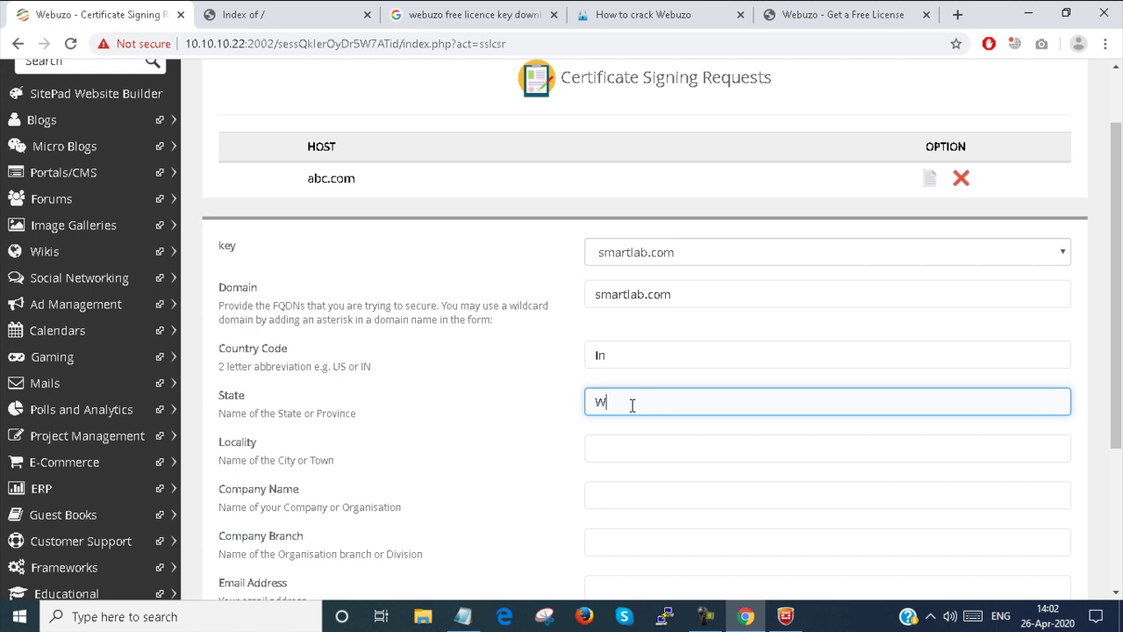
{"action": "type", "text": "B"}
{"action": "scroll", "coordinate": [631, 405], "scroll_direction": "down", "scroll_amount": 2}
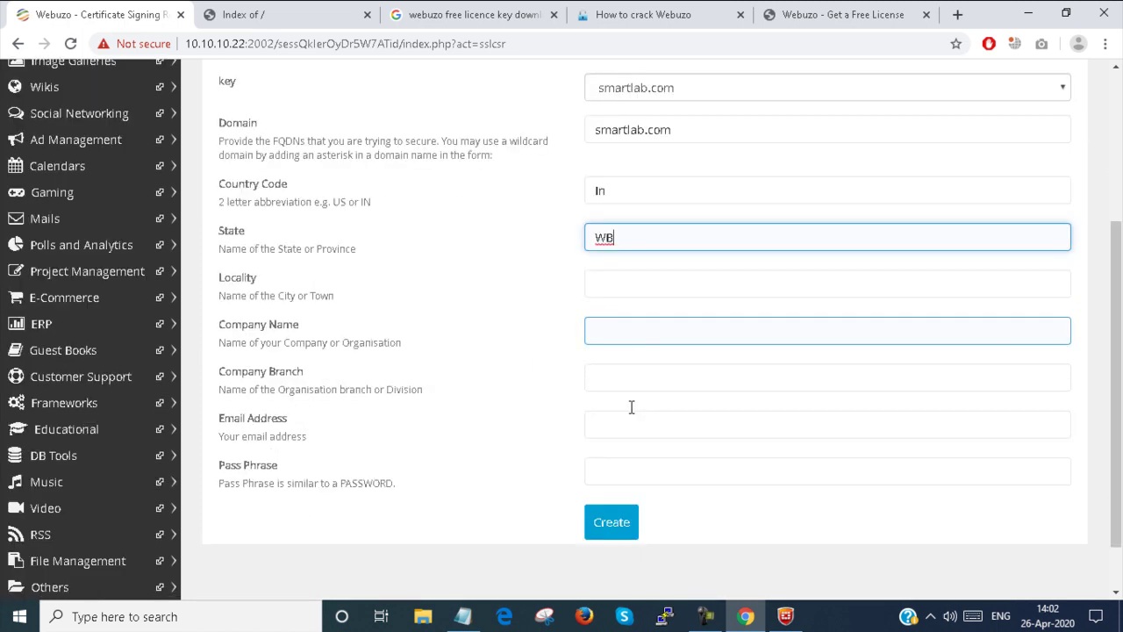
{"action": "left_click", "coordinate": [619, 282]}
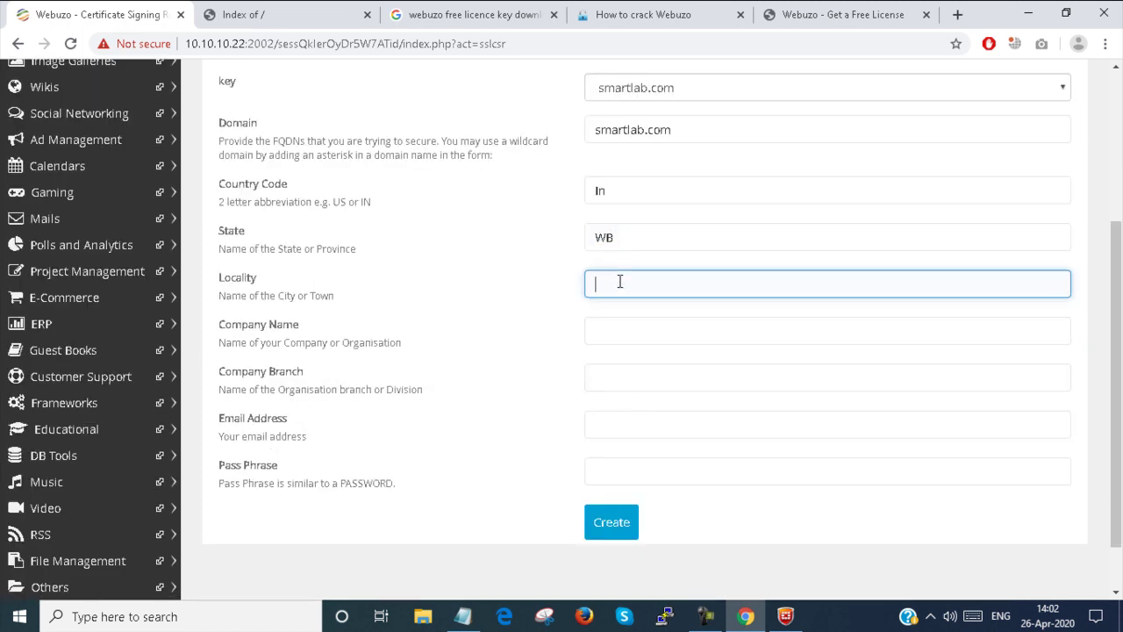
{"action": "type", "text": "Kolkata"}
Step: Add company ITSmartTraining, branch Garia, a contact e-mail and pass phrase, then create the request
{"action": "left_click", "coordinate": [620, 328]}
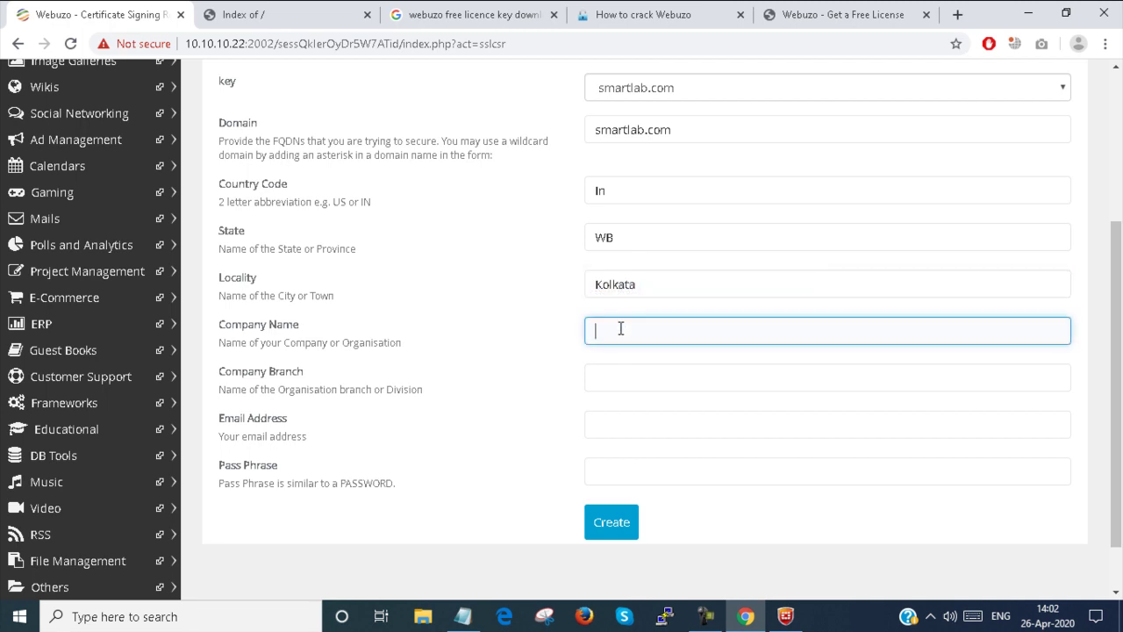
{"action": "type", "text": "ITSmartTraining"}
{"action": "left_click", "coordinate": [628, 385]}
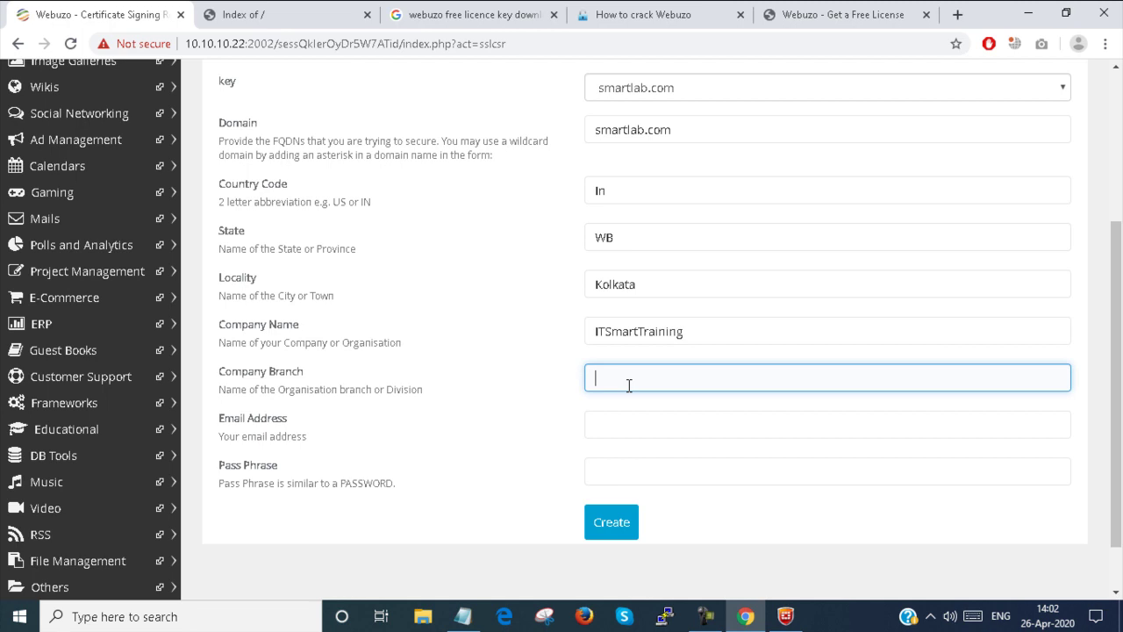
{"action": "type", "text": "Garia"}
{"action": "left_click", "coordinate": [612, 432]}
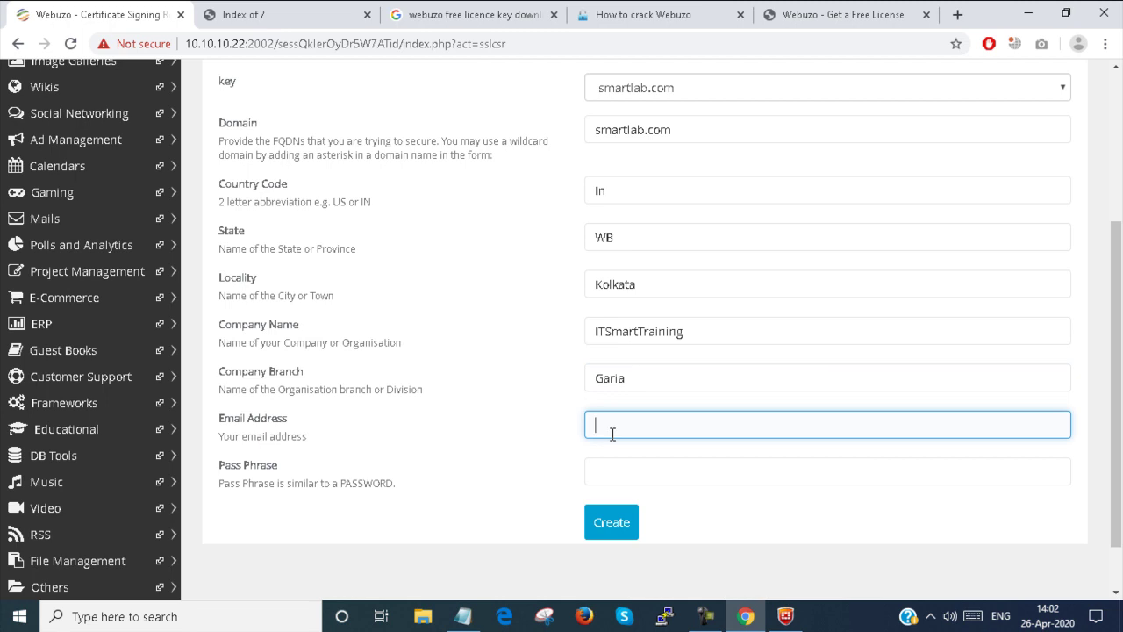
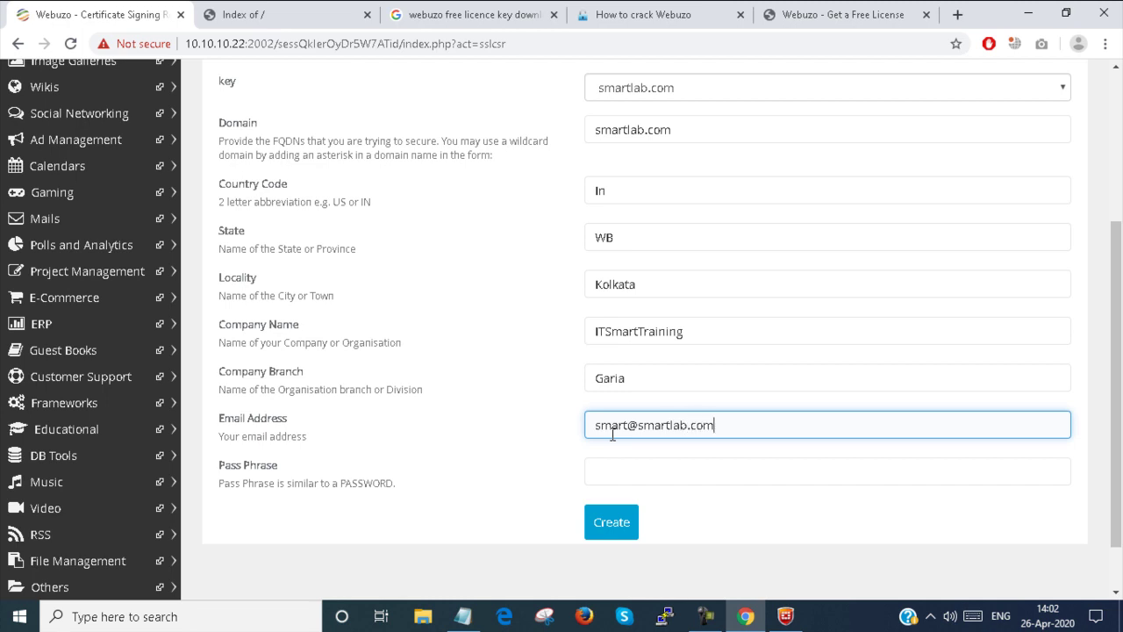
{"action": "left_click", "coordinate": [621, 471]}
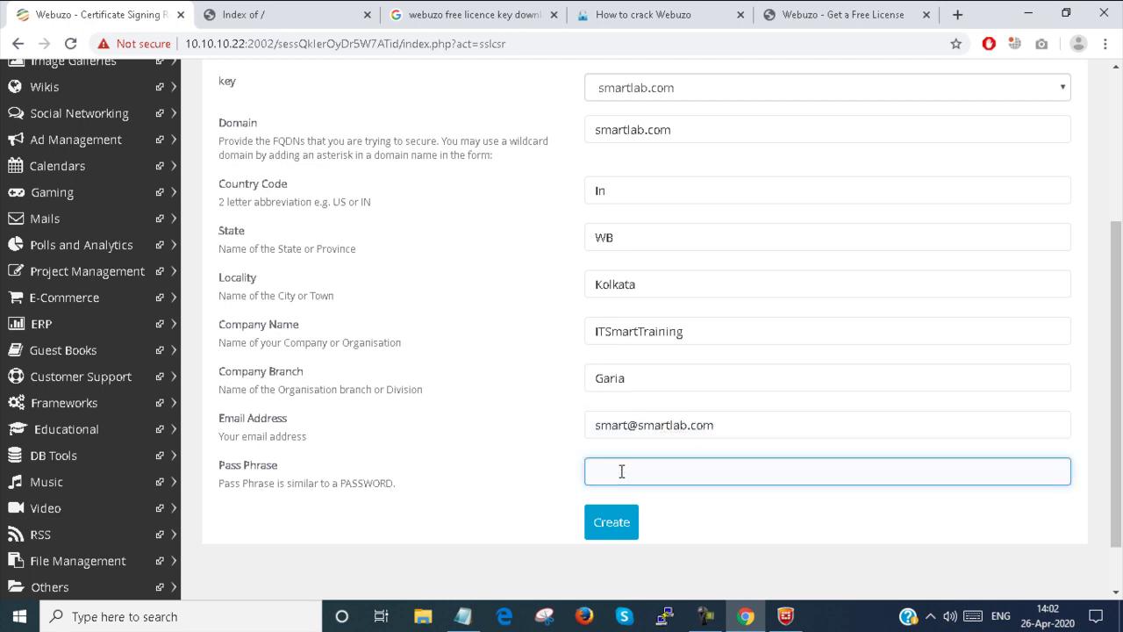
{"action": "type", "text": "12345678"}
{"action": "left_click", "coordinate": [611, 529]}
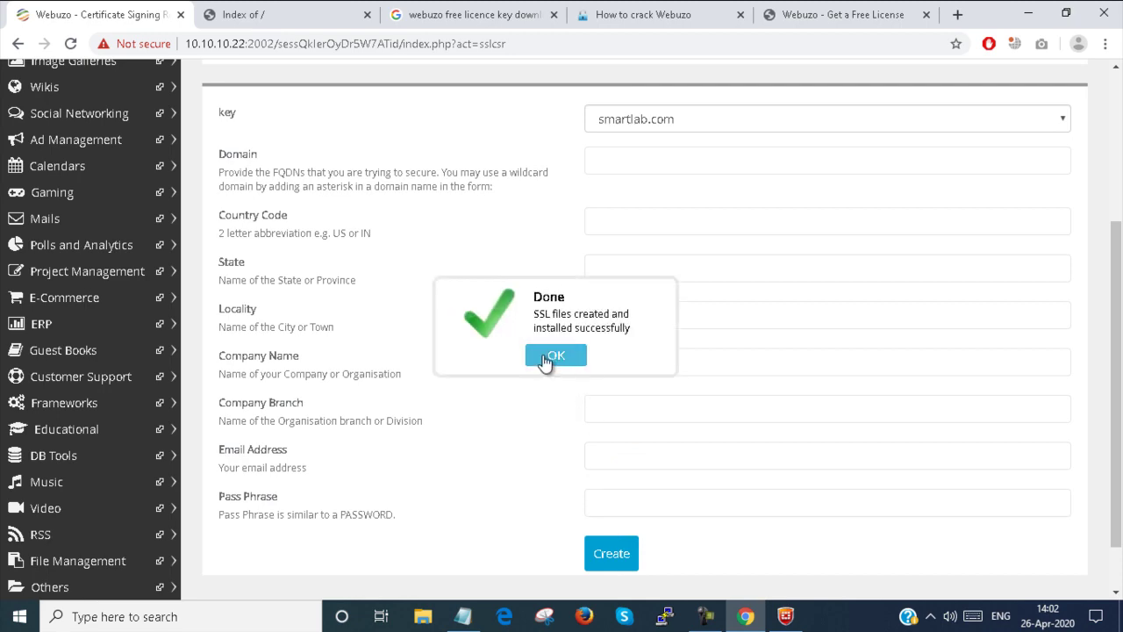
Step: Acknowledge the SSL-files-created message and go back to the home dashboard's SSL section
{"action": "left_click", "coordinate": [551, 356]}
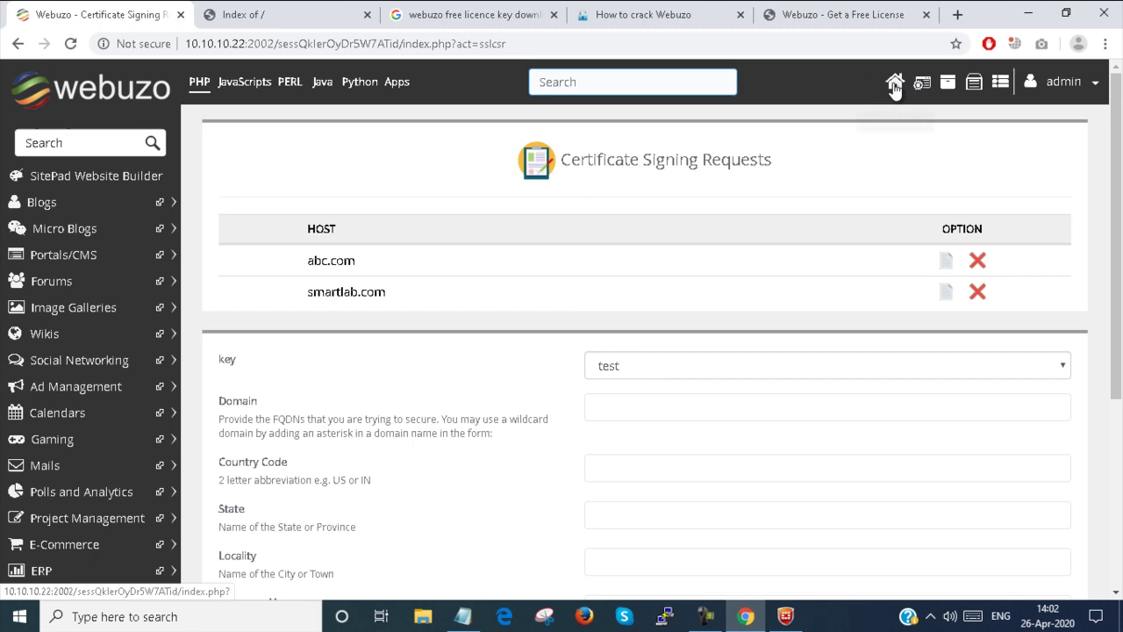
{"action": "left_click", "coordinate": [894, 83]}
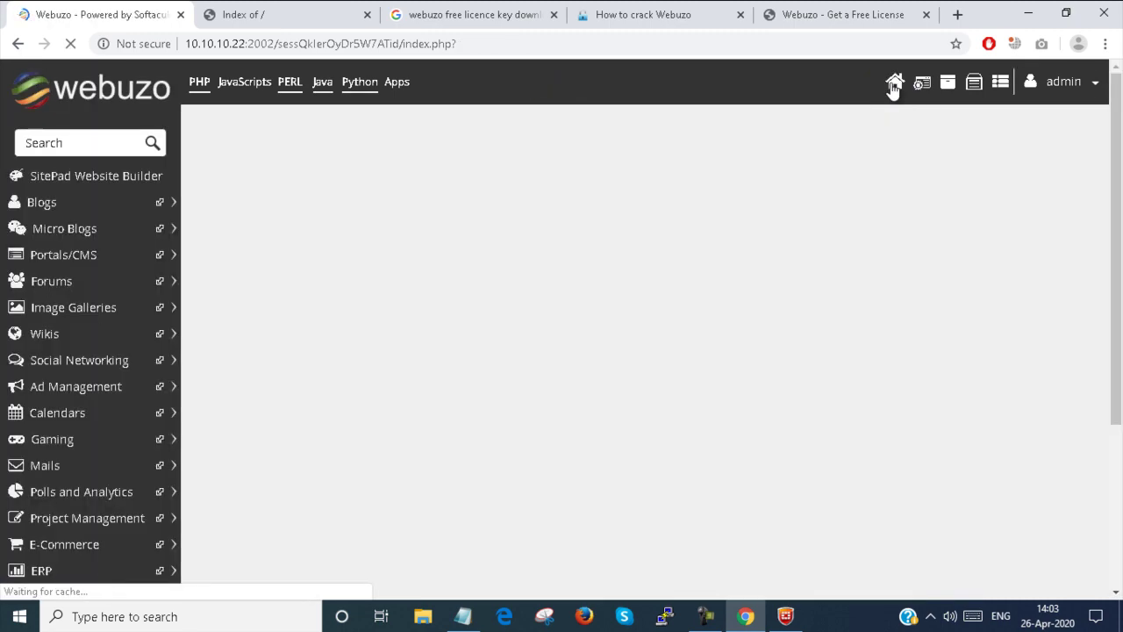
{"action": "scroll", "coordinate": [501, 404], "scroll_direction": "down", "scroll_amount": 2}
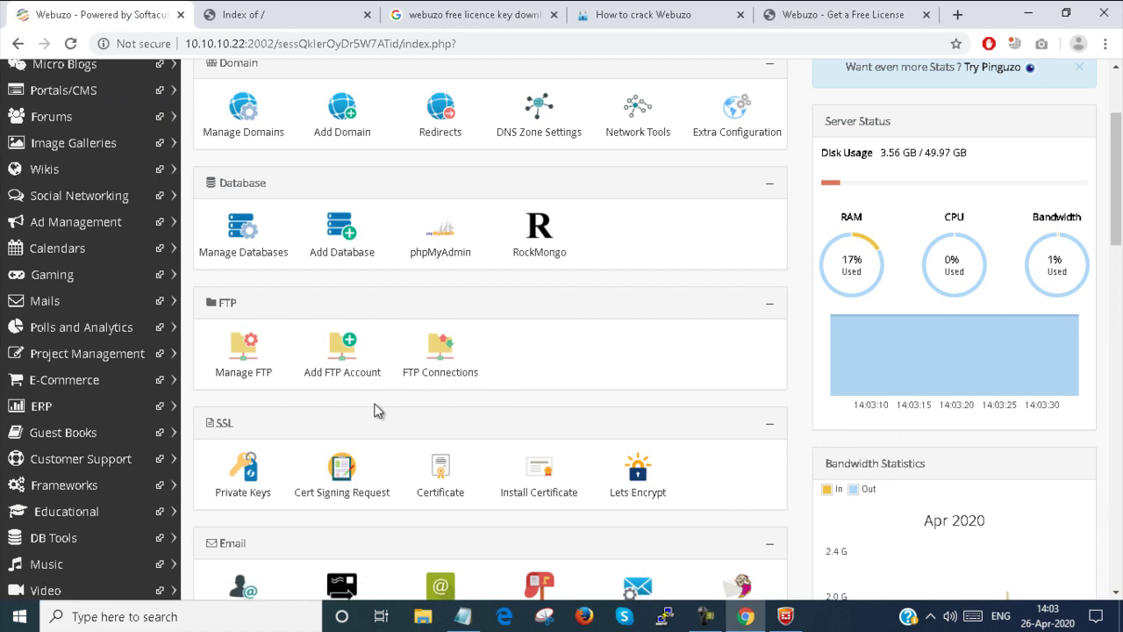
{"action": "scroll", "coordinate": [372, 409], "scroll_direction": "down", "scroll_amount": 1}
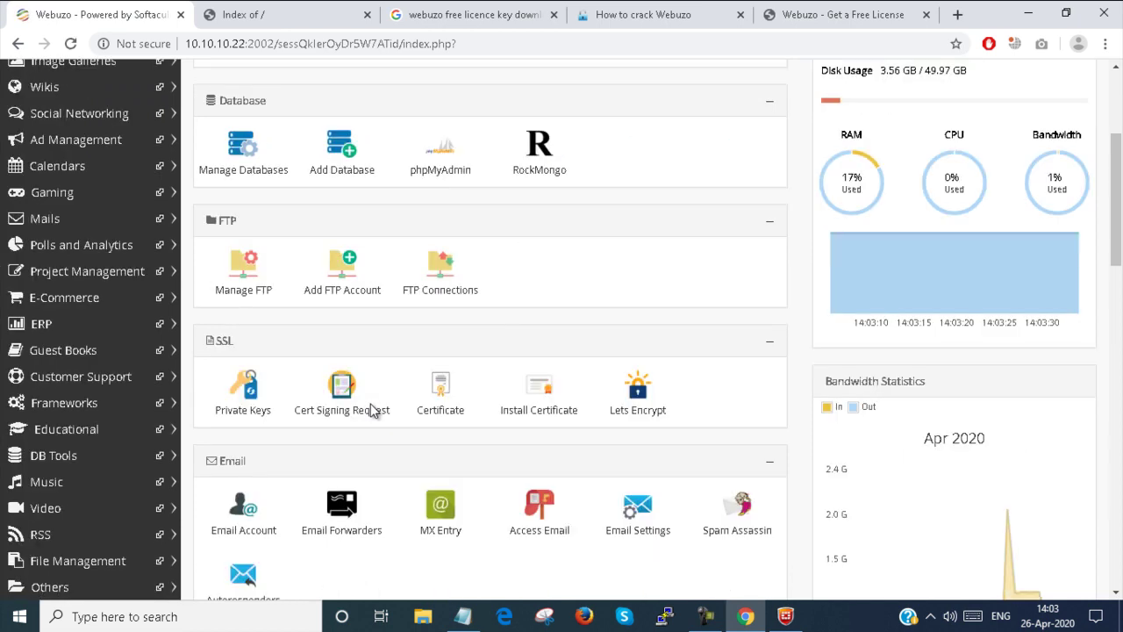
Step: Open the Certificate page and scroll down to the Generate a Certificate form
{"action": "left_click", "coordinate": [436, 406]}
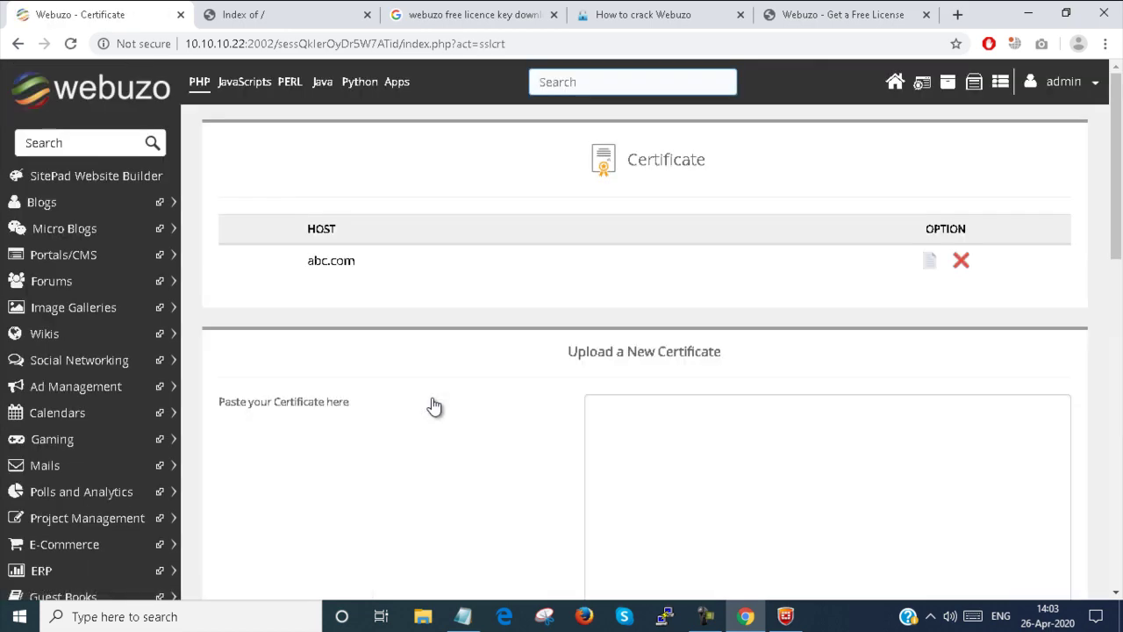
{"action": "scroll", "coordinate": [406, 307], "scroll_direction": "down", "scroll_amount": 2}
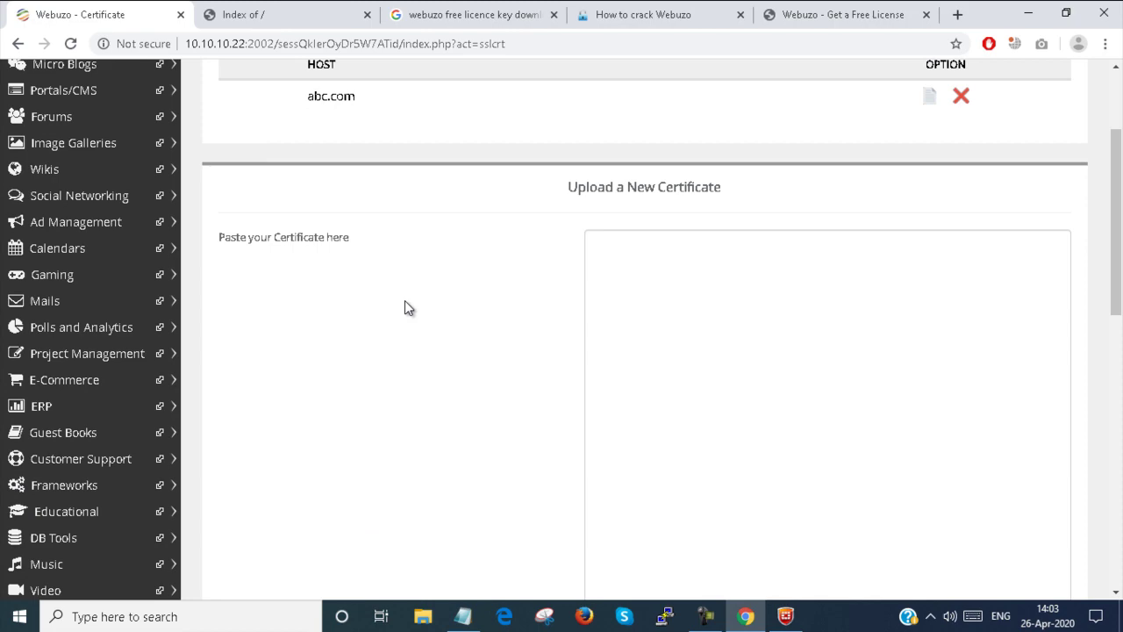
{"action": "scroll", "coordinate": [405, 302], "scroll_direction": "down", "scroll_amount": 1}
{"action": "left_click", "coordinate": [662, 204]}
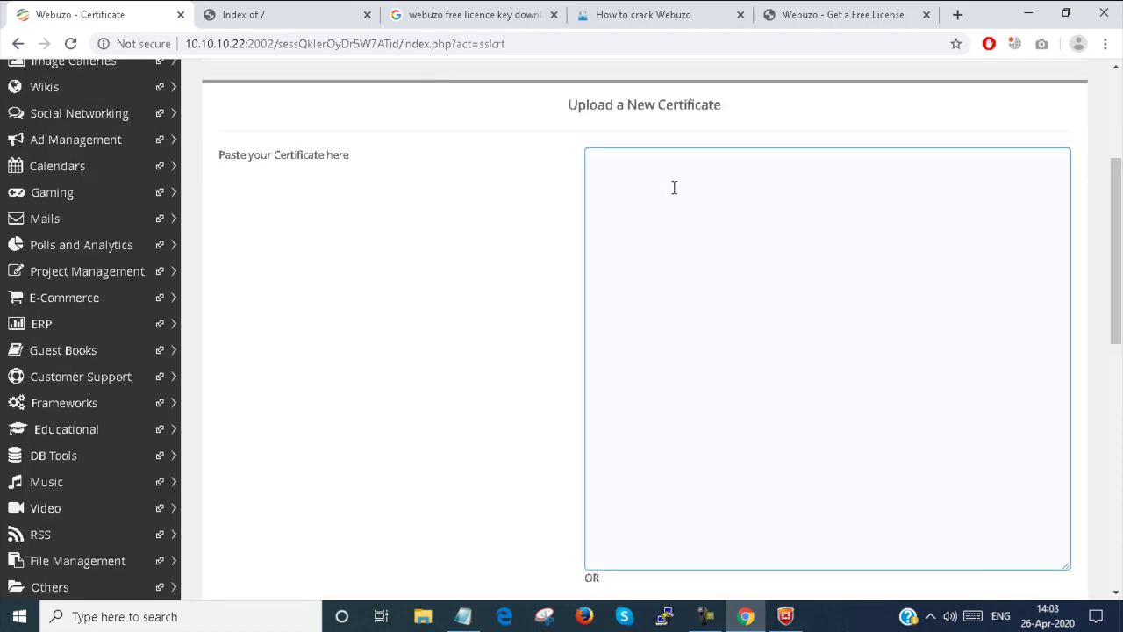
{"action": "scroll", "coordinate": [667, 386], "scroll_direction": "down", "scroll_amount": 3}
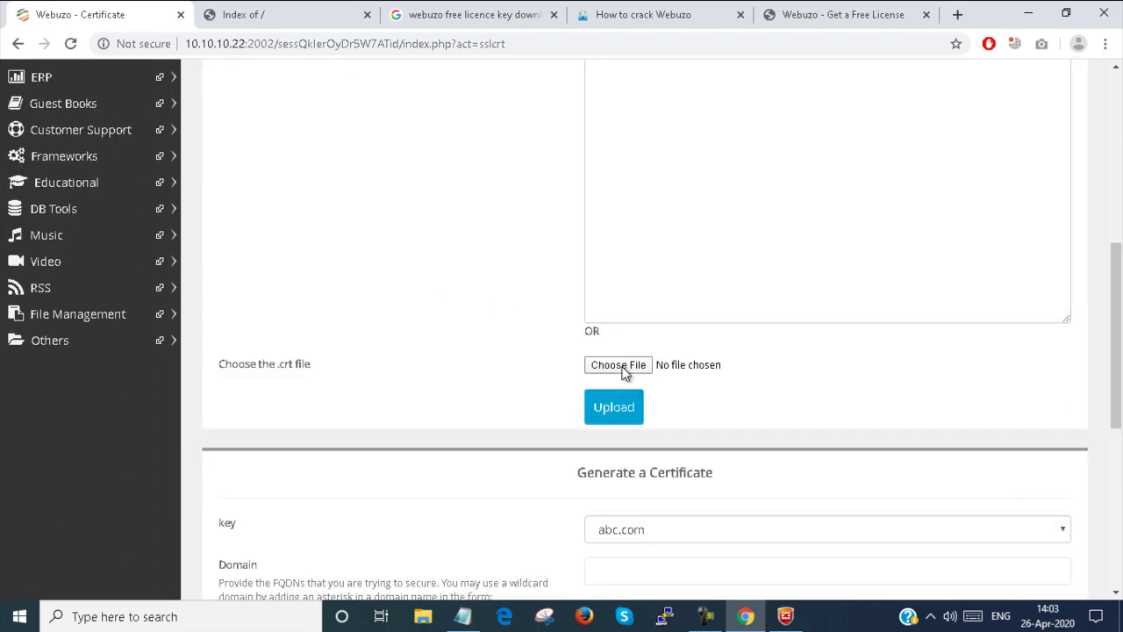
{"action": "scroll", "coordinate": [625, 372], "scroll_direction": "down", "scroll_amount": 3}
Step: Choose the smartlab.com key, domain smartlab.com, state Wb and city Kol for the new certificate
{"action": "left_click", "coordinate": [678, 286]}
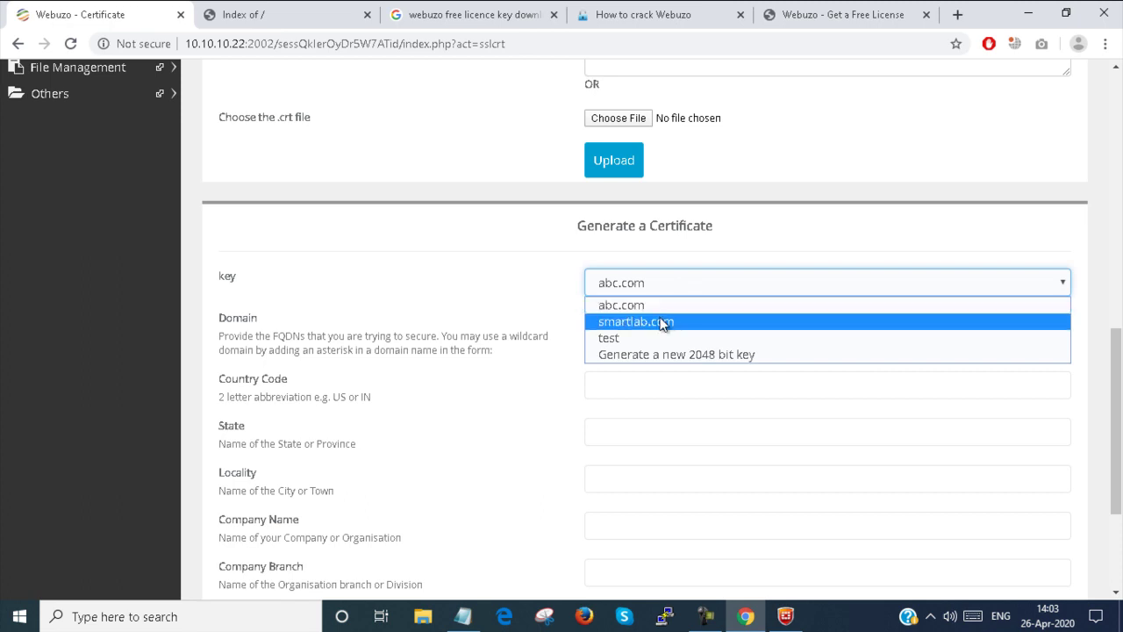
{"action": "left_click", "coordinate": [663, 324]}
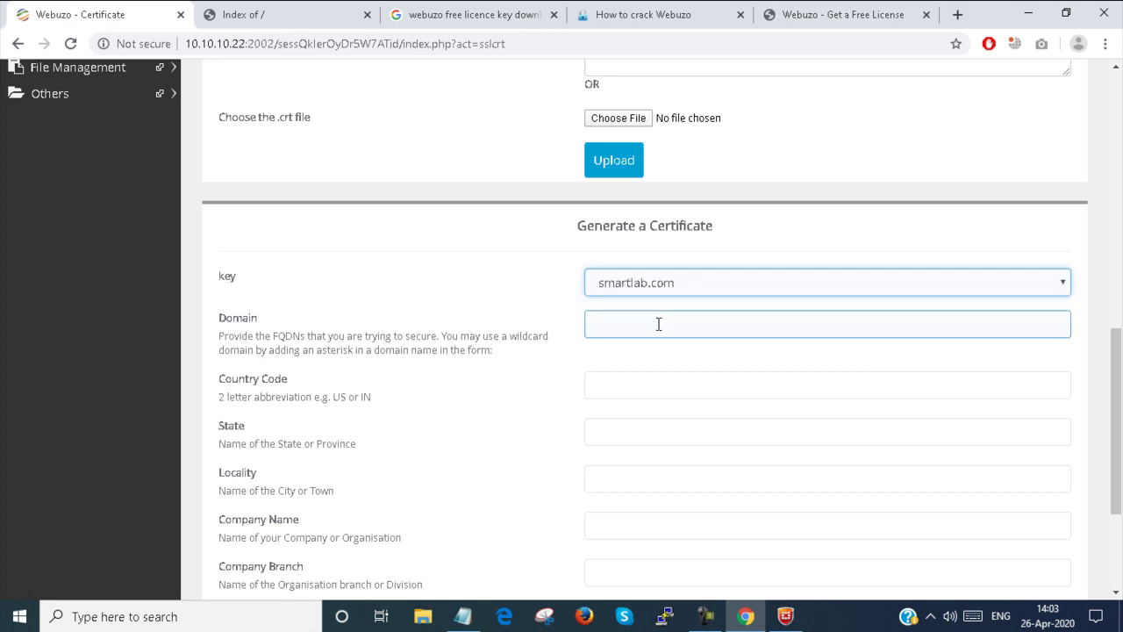
{"action": "left_click", "coordinate": [657, 326]}
{"action": "type", "text": "s"}
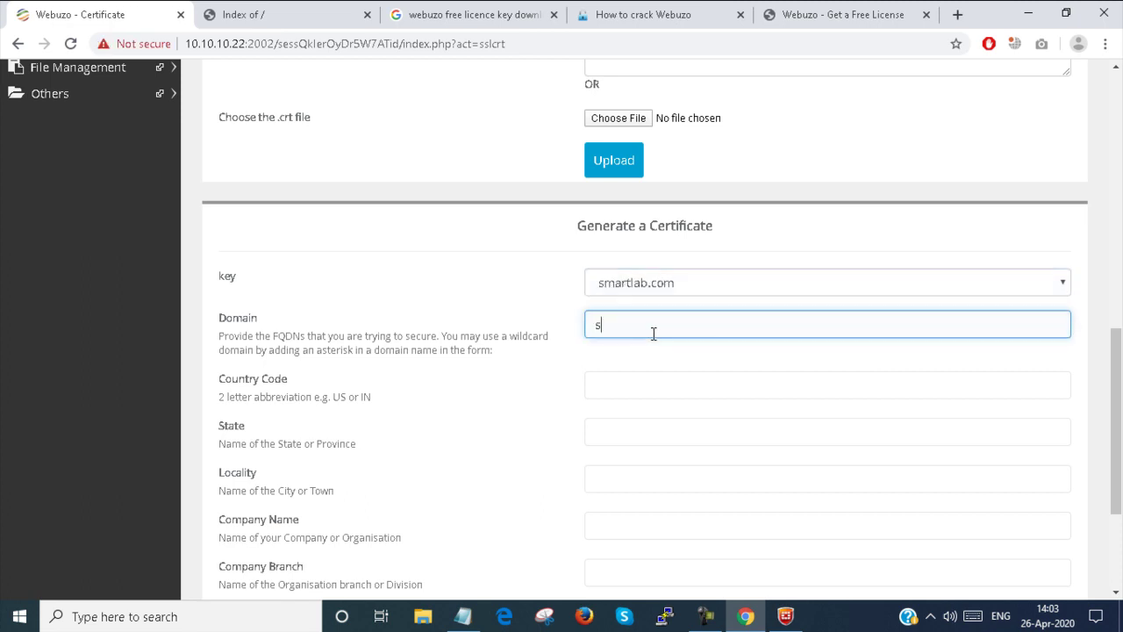
{"action": "type", "text": "martlab.com"}
{"action": "scroll", "coordinate": [652, 333], "scroll_direction": "down", "scroll_amount": 1}
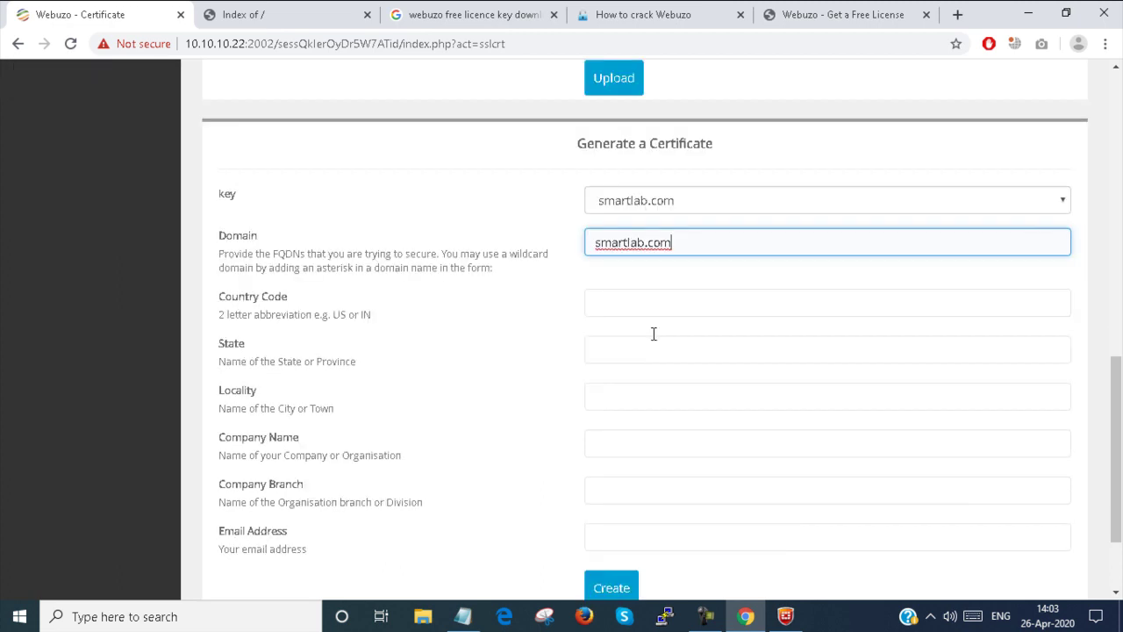
{"action": "left_click", "coordinate": [654, 308]}
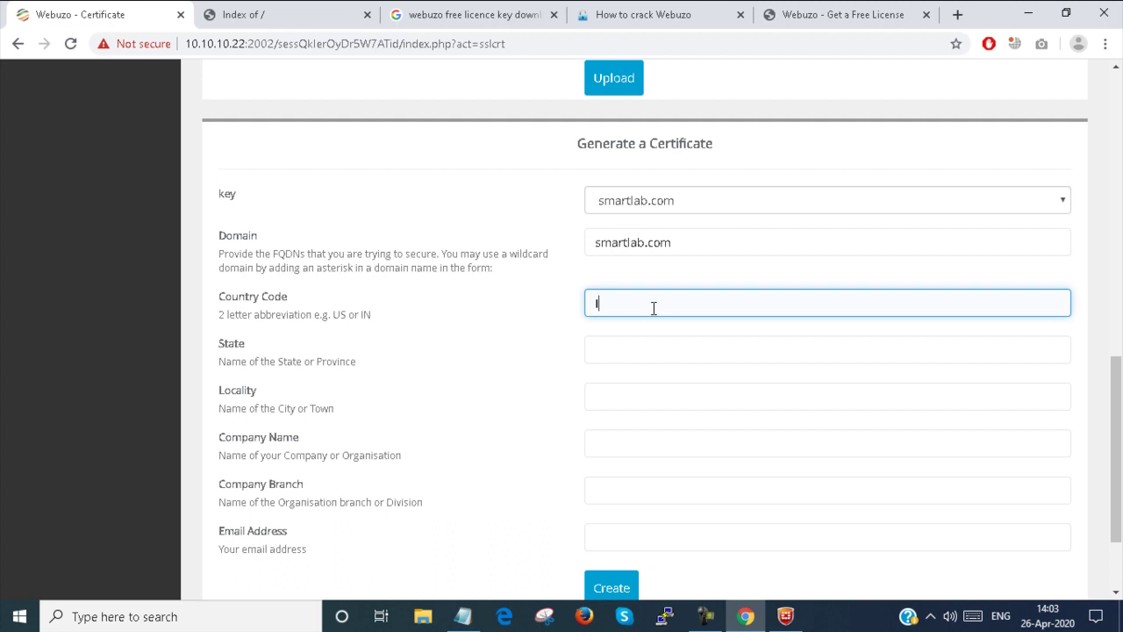
{"action": "left_click", "coordinate": [638, 352]}
{"action": "type", "text": "W"}
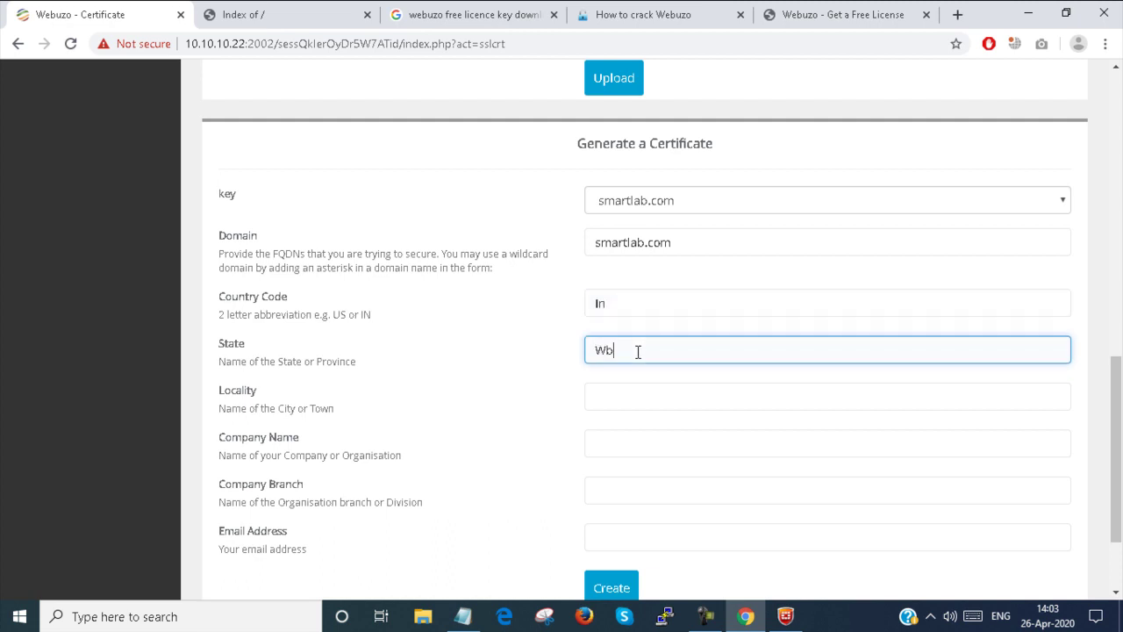
{"action": "type", "text": "b"}
{"action": "left_click", "coordinate": [636, 399]}
{"action": "type", "text": "K"}
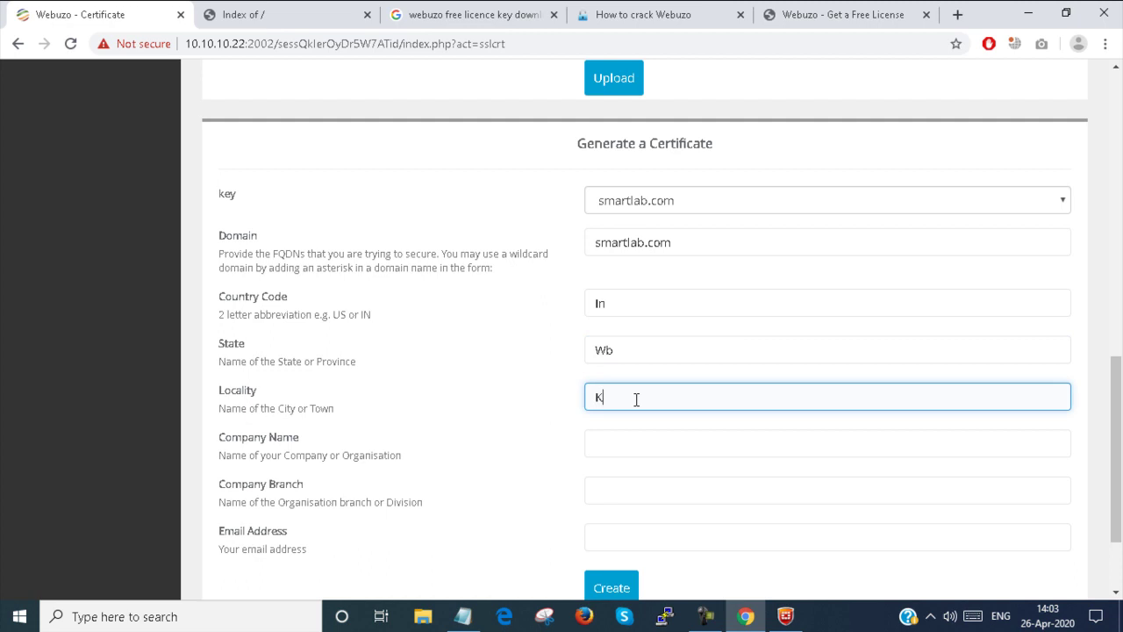
{"action": "type", "text": "ol"}
Step: Enter company name ITSmartTraining, correcting the mistyped capital R
{"action": "left_click", "coordinate": [625, 448]}
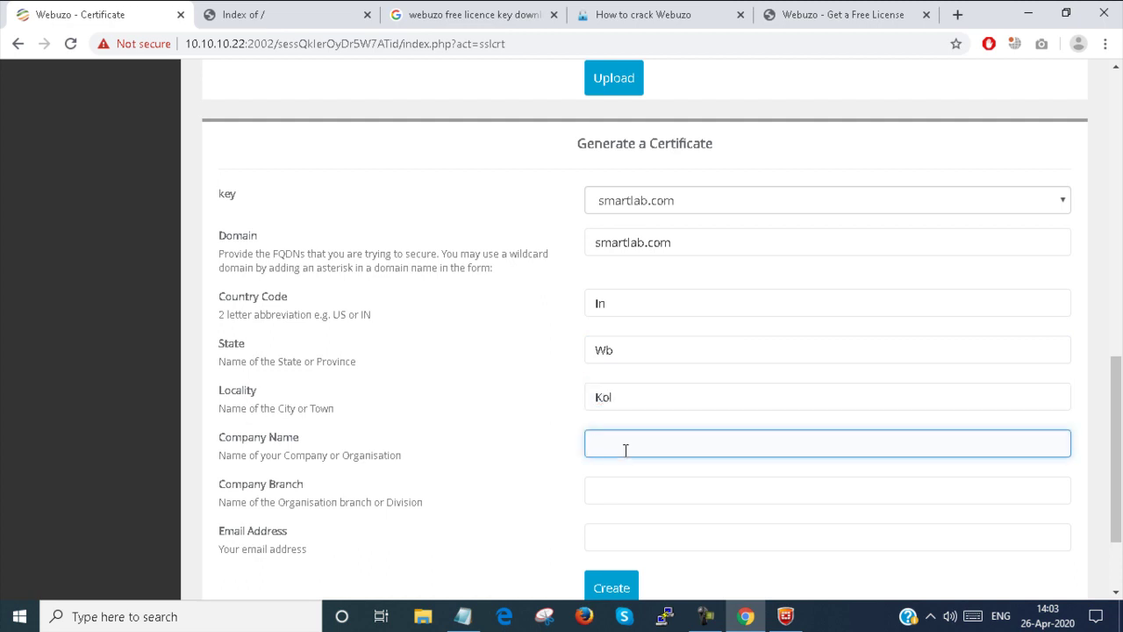
{"action": "type", "text": "ITSmartTRaining"}
{"action": "scroll", "coordinate": [625, 448], "scroll_direction": "down", "scroll_amount": 2}
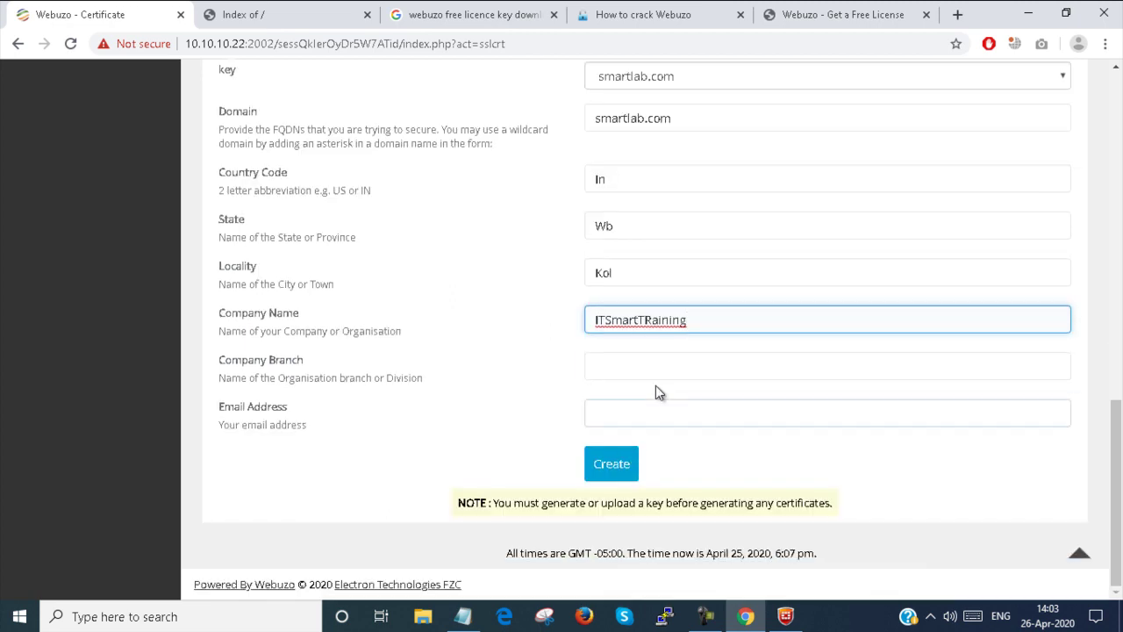
{"action": "left_click", "coordinate": [657, 319]}
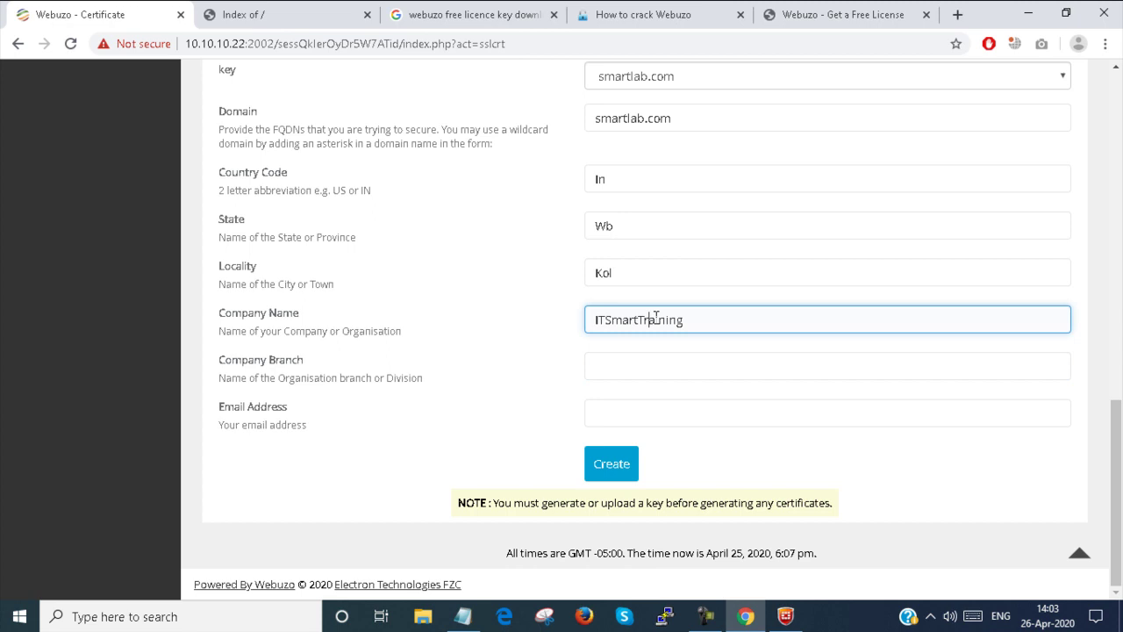
{"action": "key", "text": "BackSpace"}
{"action": "type", "text": "r"}
Step: Add branch Ga and a contact e-mail, fix the e-mail typo, and create the certificate
{"action": "left_click", "coordinate": [618, 359]}
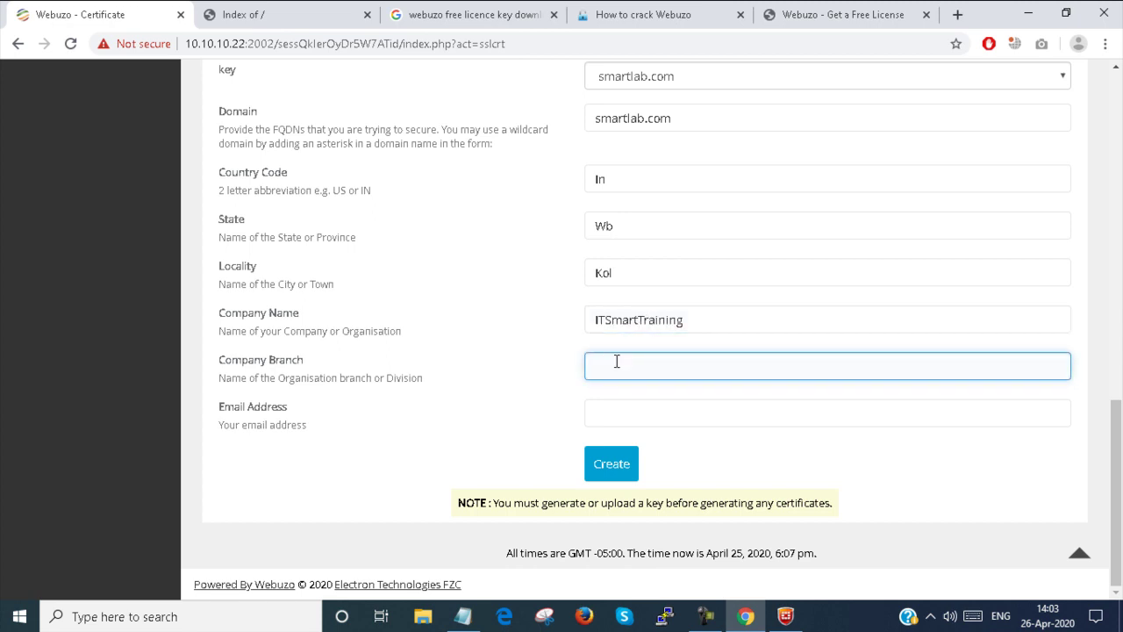
{"action": "type", "text": "Garia"}
{"action": "left_click", "coordinate": [613, 416]}
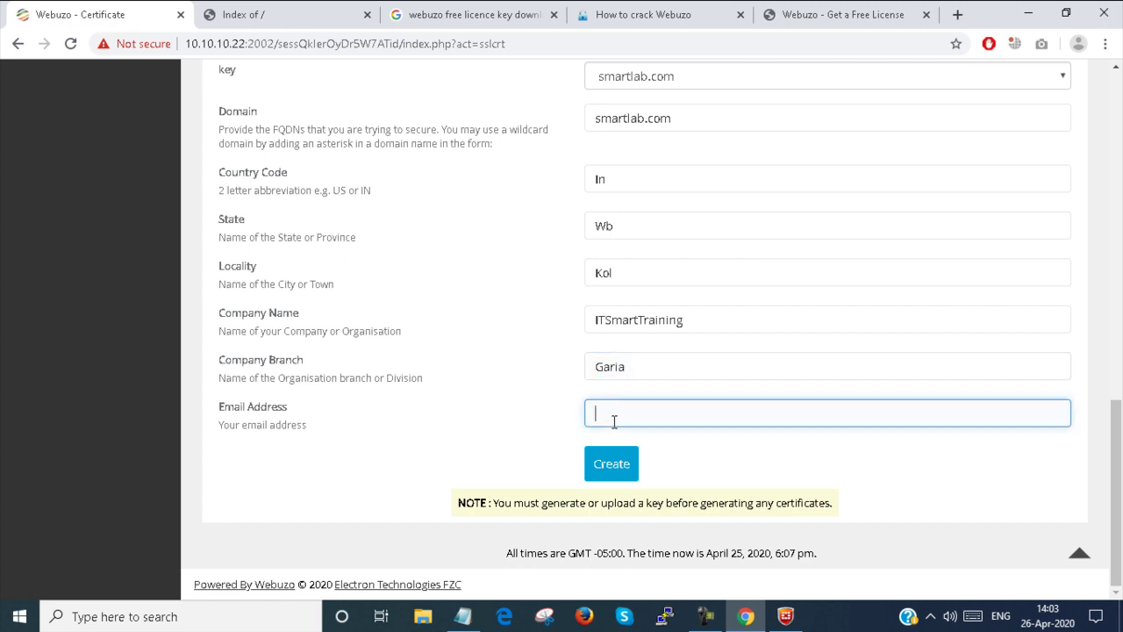
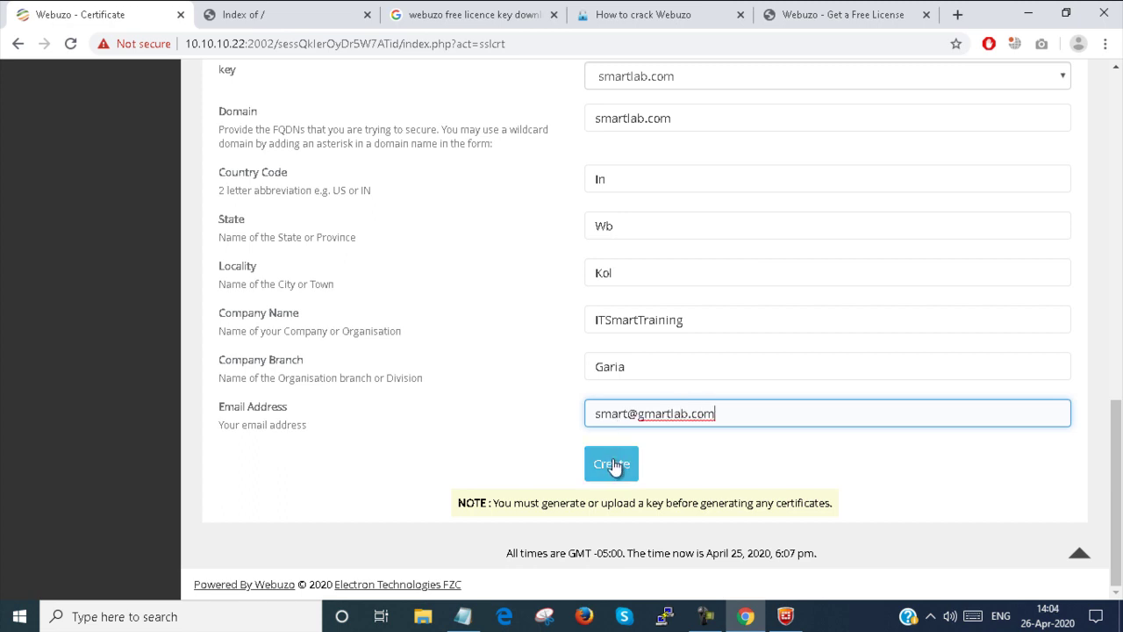
{"action": "left_click", "coordinate": [644, 413]}
{"action": "key", "text": "BackSpace"}
{"action": "type", "text": "s"}
{"action": "left_click", "coordinate": [621, 465]}
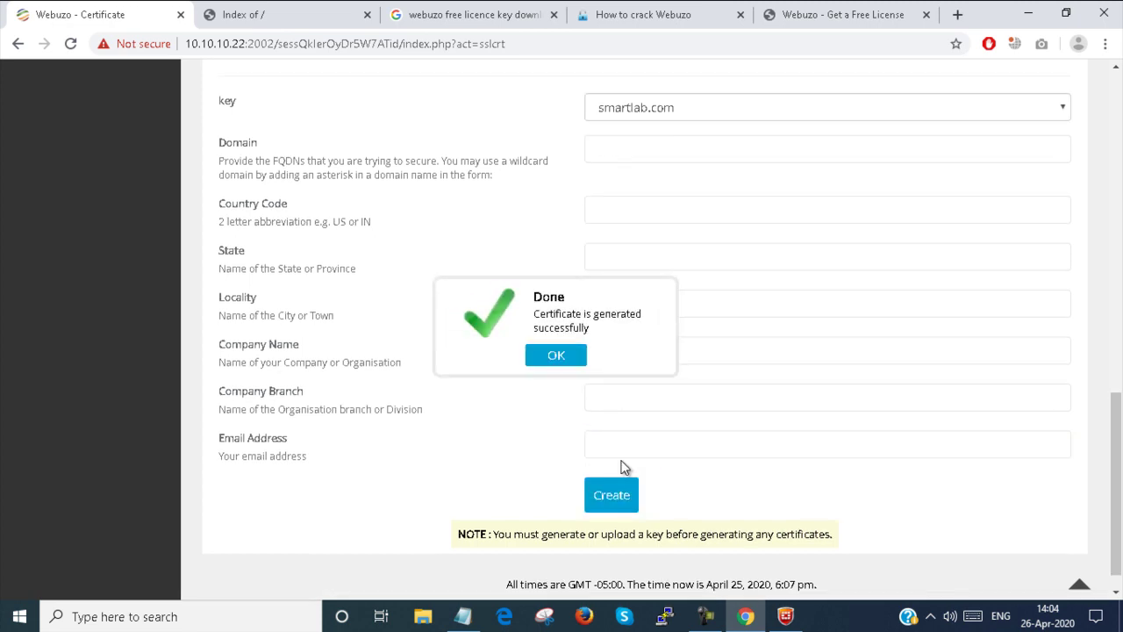
Step: Acknowledge the certificate-generated message and return to the home dashboard's SSL section
{"action": "left_click", "coordinate": [565, 353]}
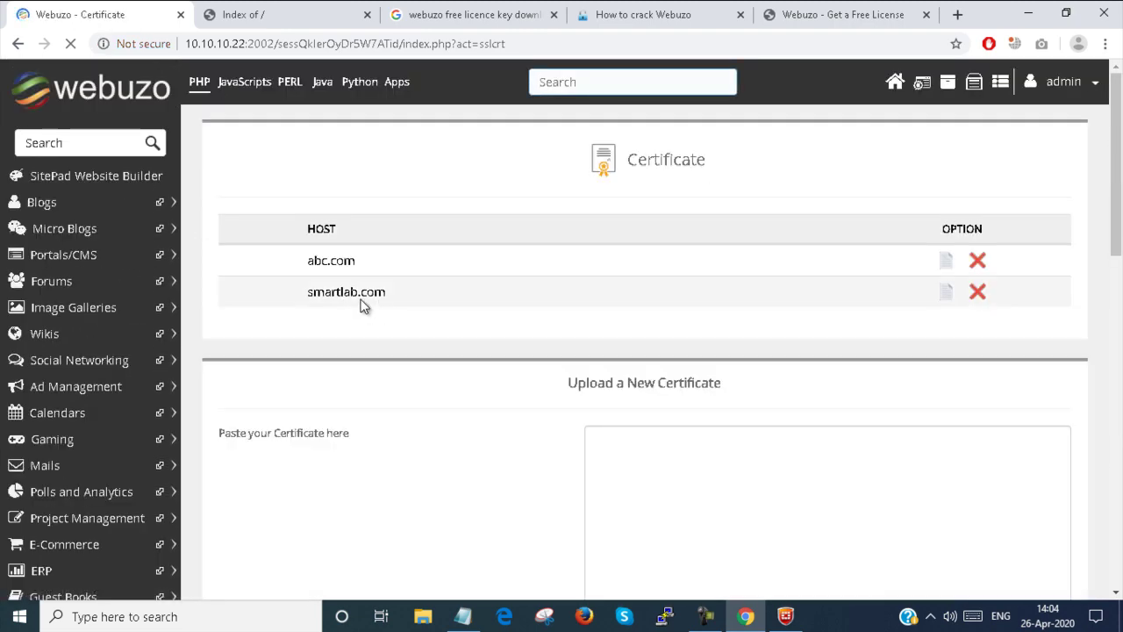
{"action": "left_click", "coordinate": [893, 82]}
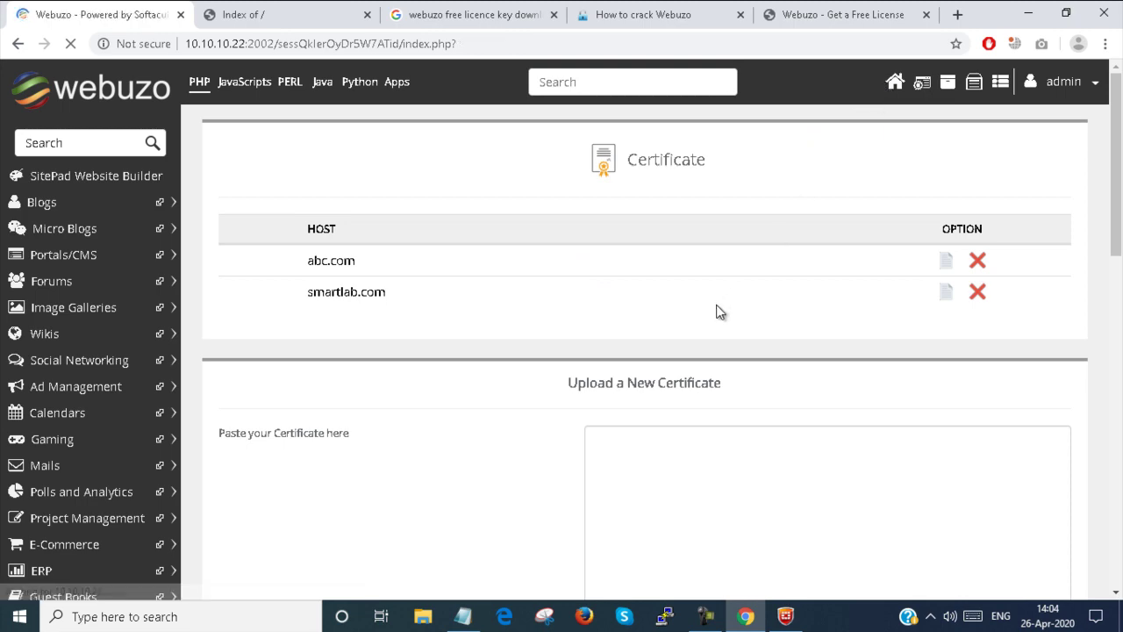
{"action": "scroll", "coordinate": [590, 385], "scroll_direction": "down", "scroll_amount": 4}
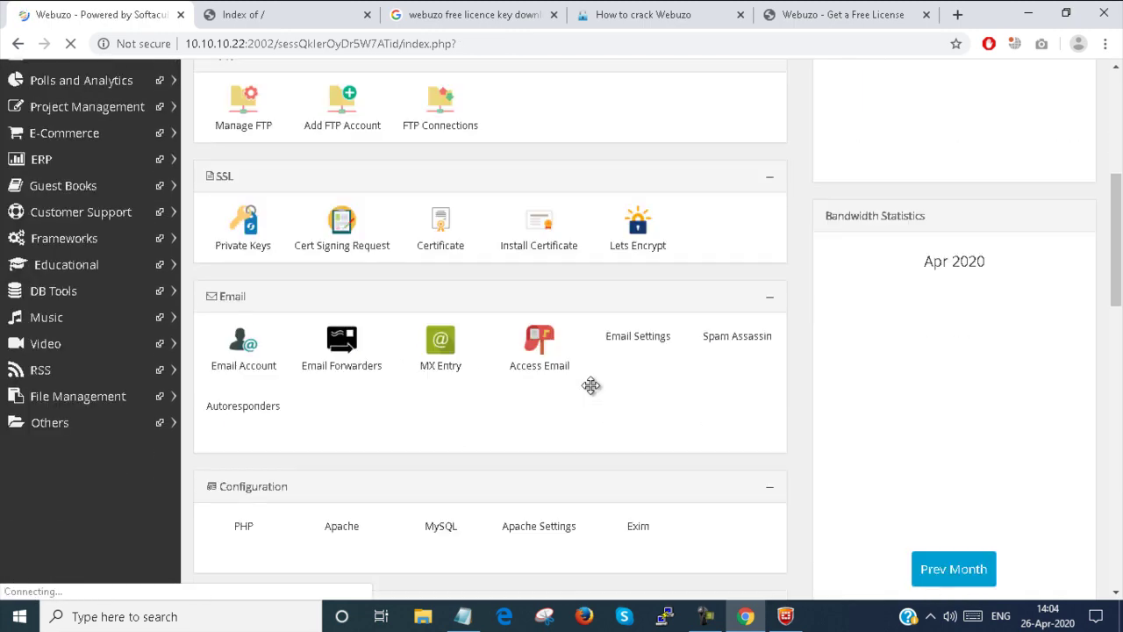
Step: Install the certificate for smartlab.com, fetching its saved key and certificate first
{"action": "left_click", "coordinate": [541, 240]}
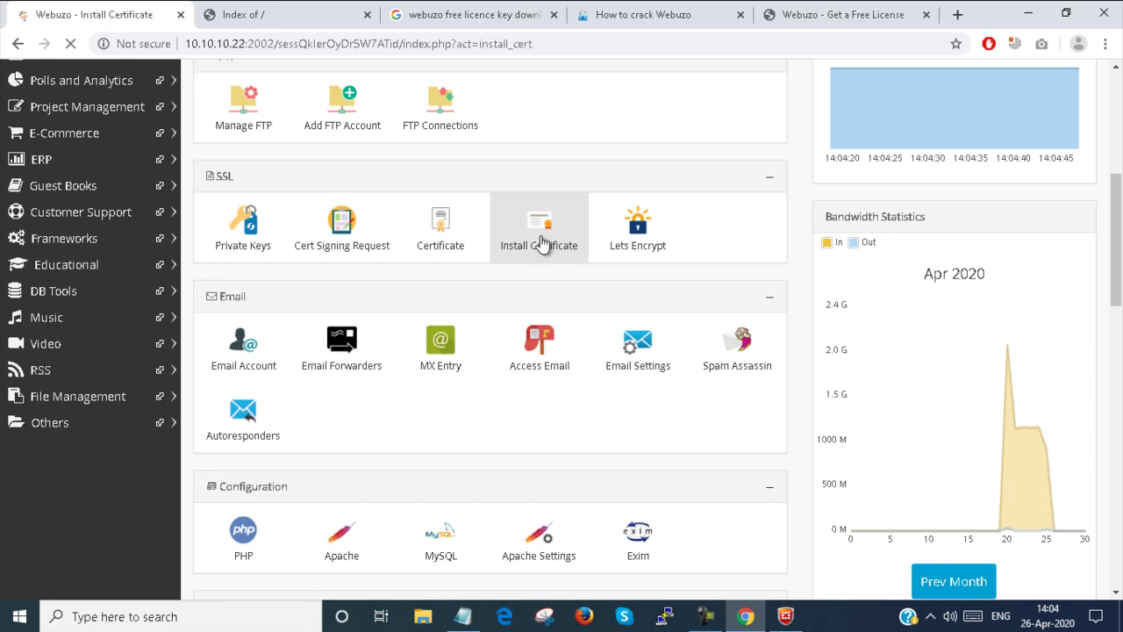
{"action": "scroll", "coordinate": [541, 243], "scroll_direction": "down", "scroll_amount": 2}
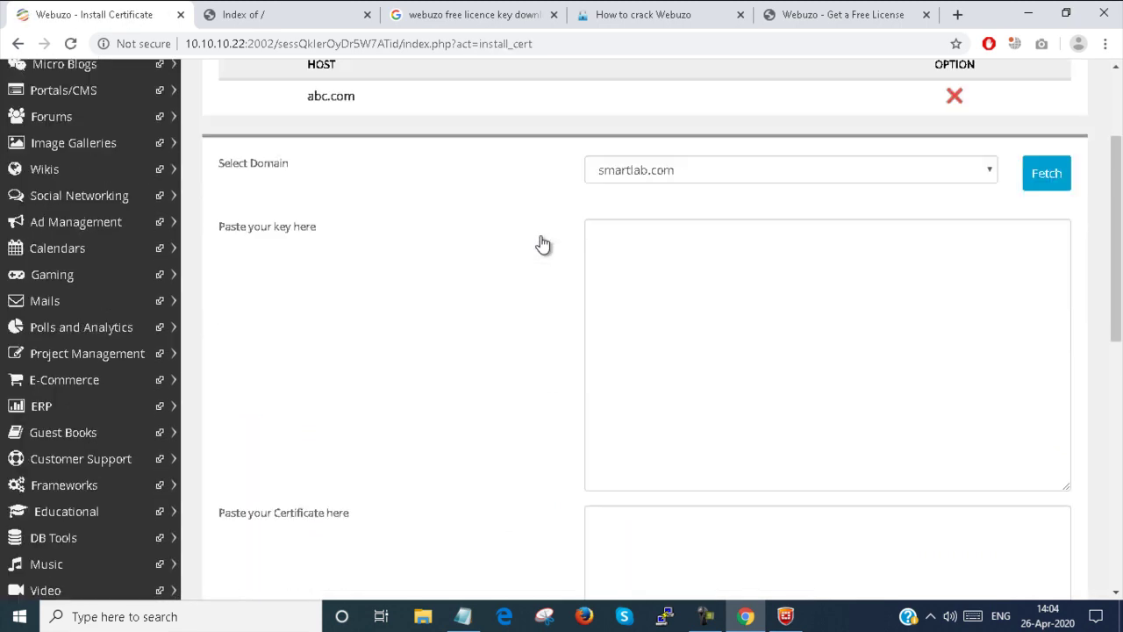
{"action": "left_click", "coordinate": [776, 170]}
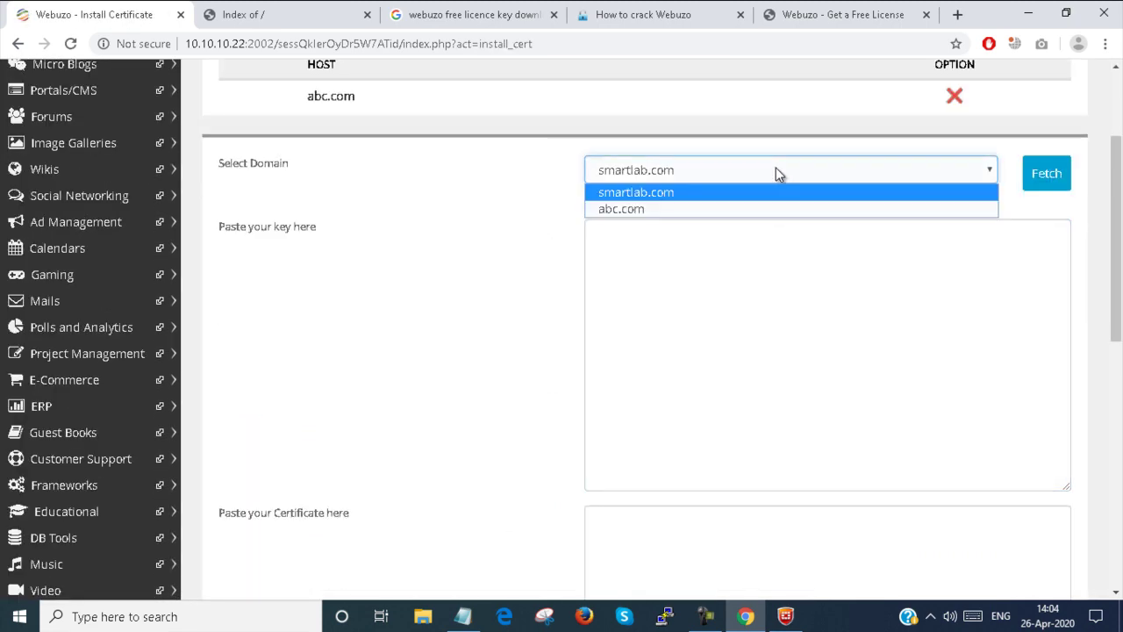
{"action": "left_click", "coordinate": [619, 204]}
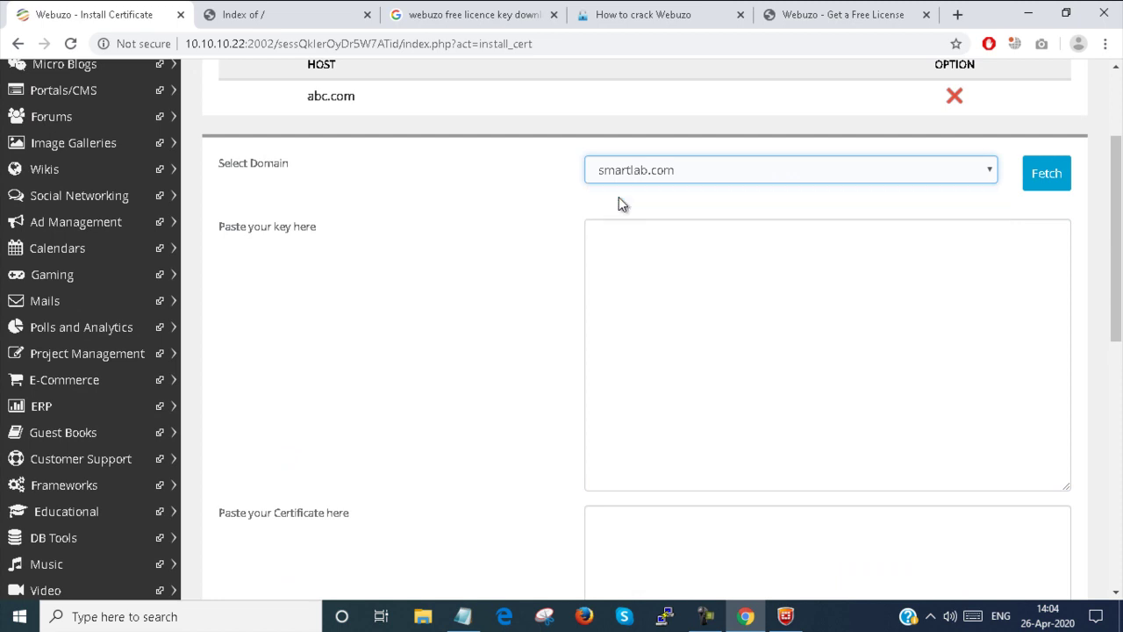
{"action": "left_click", "coordinate": [1054, 185]}
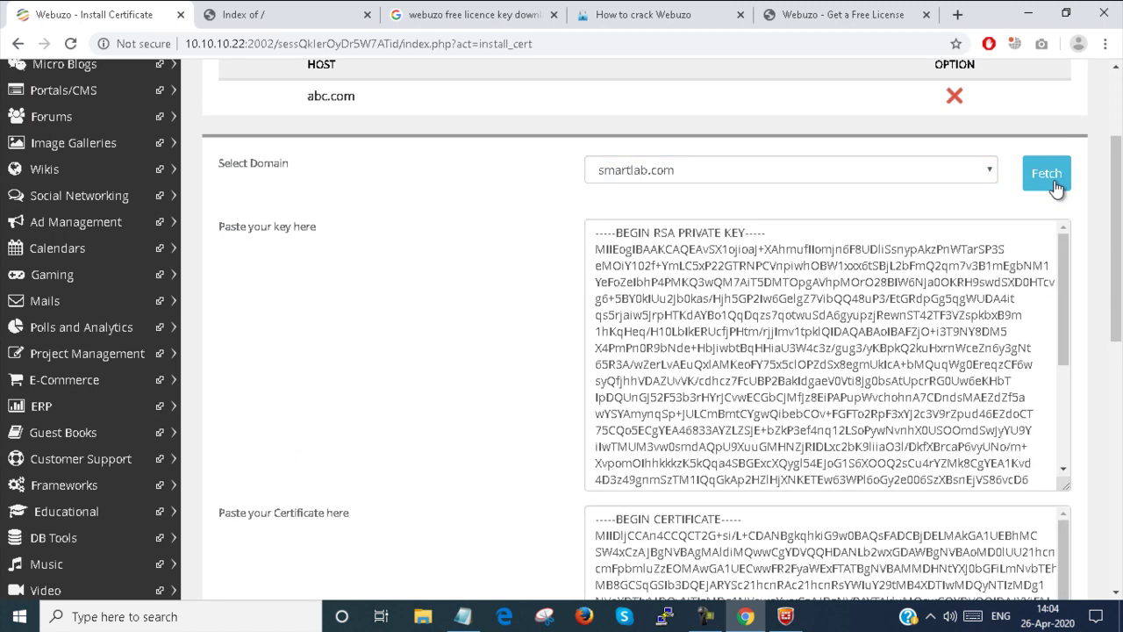
{"action": "left_click", "coordinate": [752, 295]}
{"action": "scroll", "coordinate": [752, 294], "scroll_direction": "down", "scroll_amount": 5}
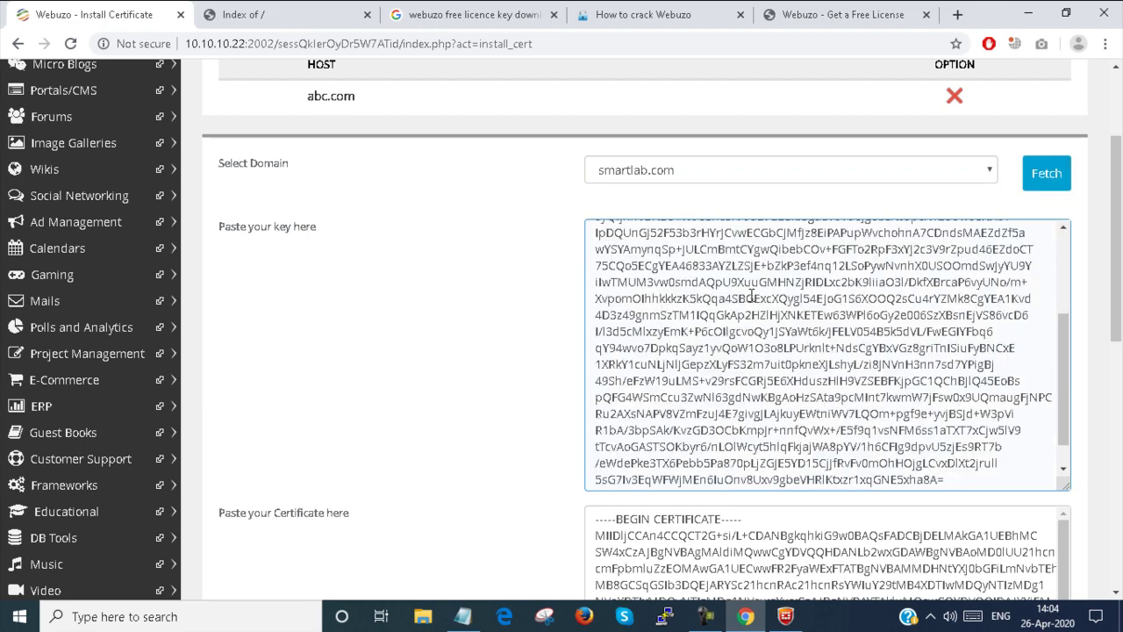
{"action": "scroll", "coordinate": [1082, 431], "scroll_direction": "down", "scroll_amount": 7}
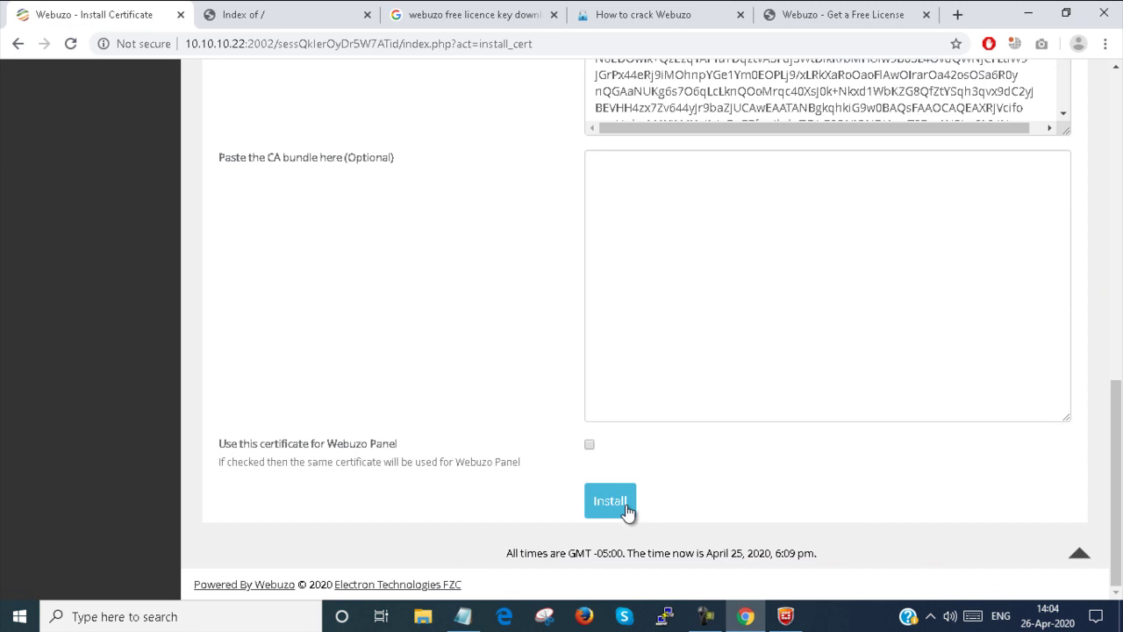
{"action": "left_click", "coordinate": [602, 501]}
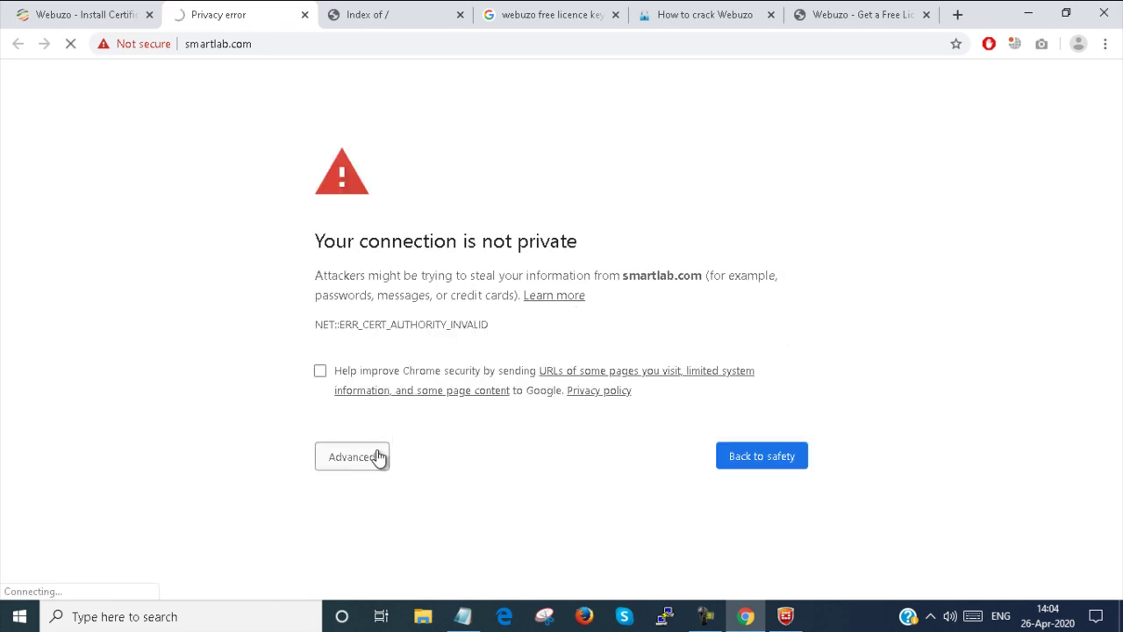
Step: Proceed past the privacy warning to smartlab.com and open its certificate details
{"action": "left_click", "coordinate": [369, 460]}
{"action": "scroll", "coordinate": [363, 476], "scroll_direction": "down", "scroll_amount": 1}
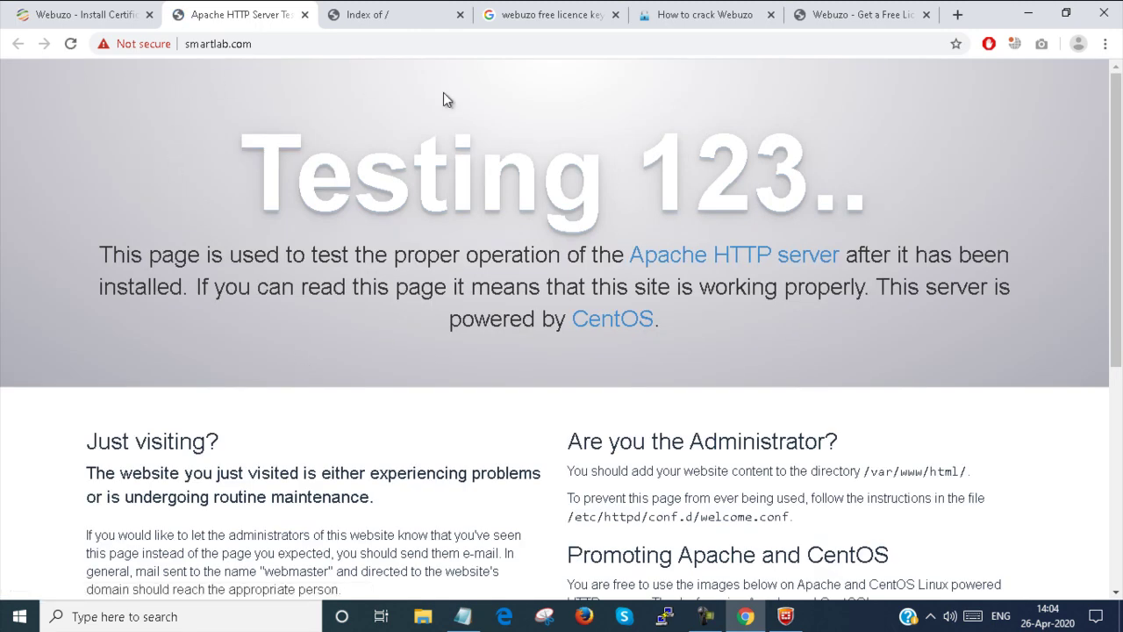
{"action": "left_click", "coordinate": [145, 44]}
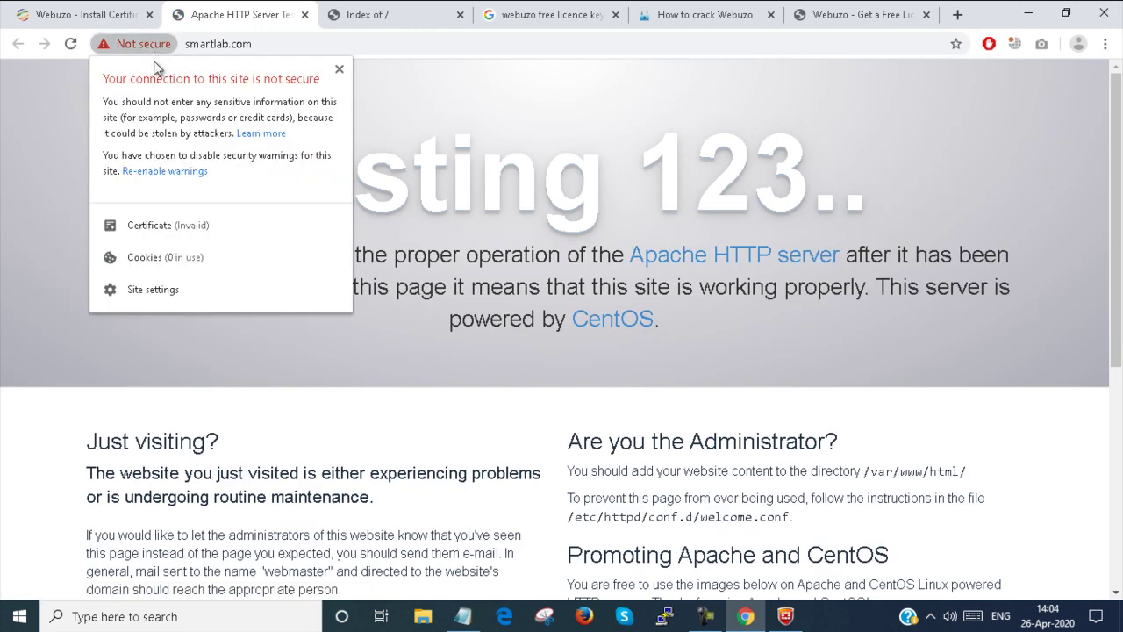
{"action": "left_click", "coordinate": [180, 224]}
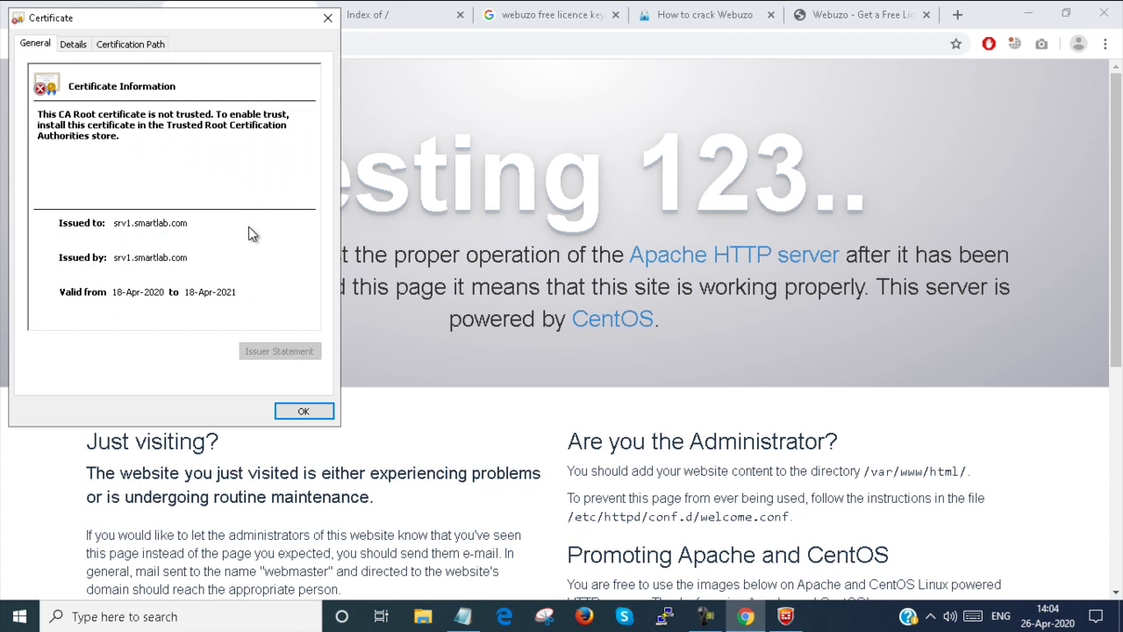
Step: Check the untrusted srv1.smartlab.com certification path, then close the certificate and security panels
{"action": "left_click", "coordinate": [124, 46]}
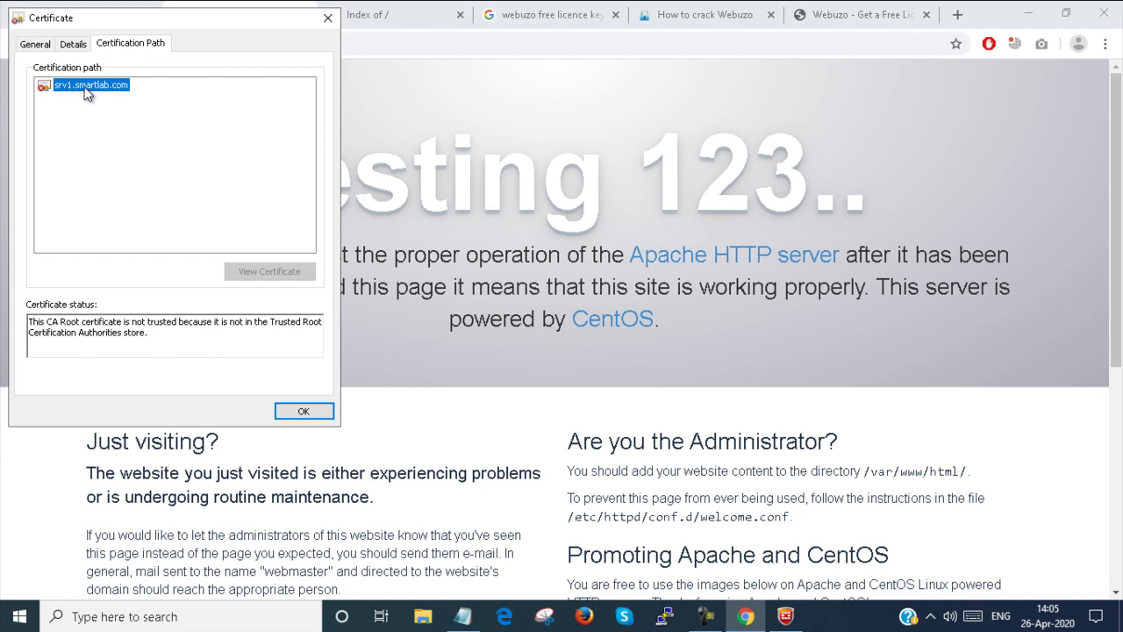
{"action": "left_click", "coordinate": [323, 19]}
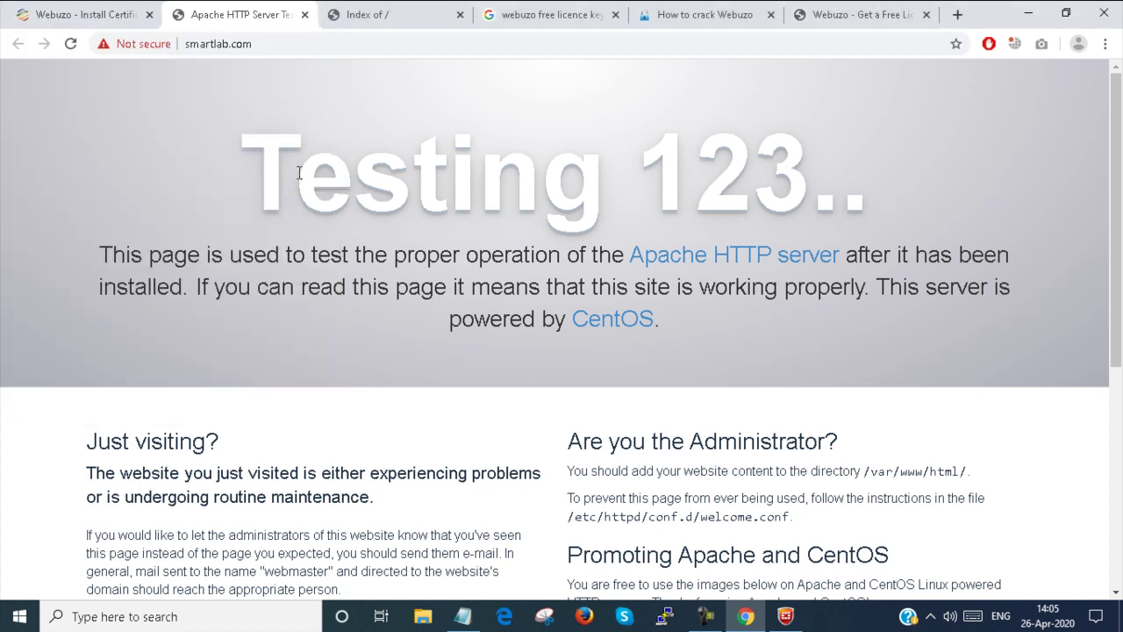
{"action": "left_click", "coordinate": [145, 45]}
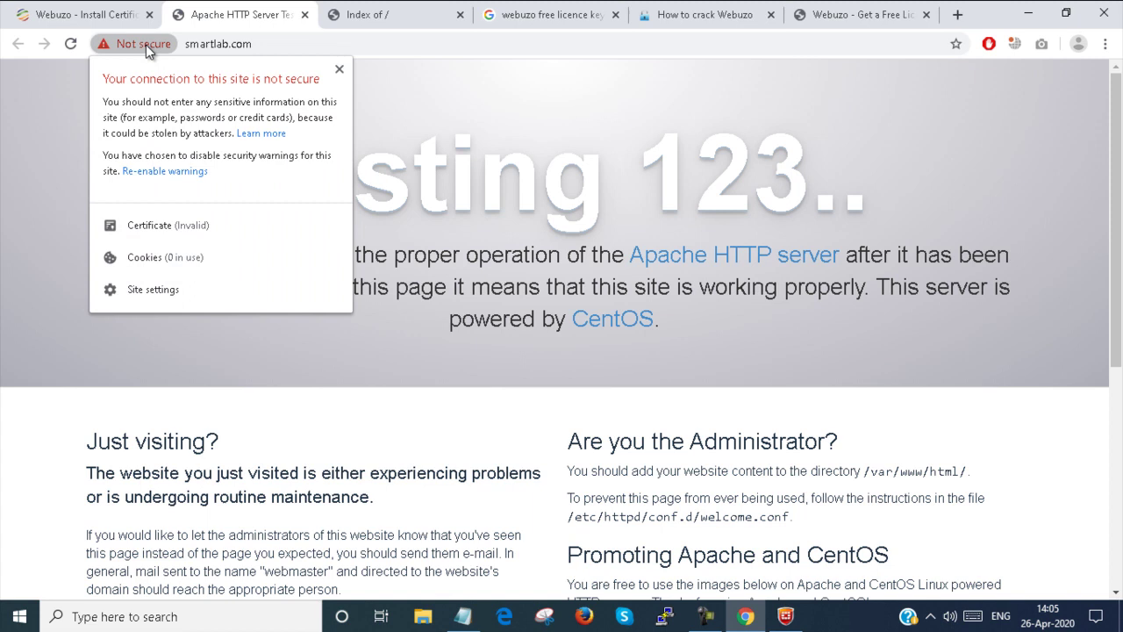
{"action": "left_click", "coordinate": [339, 68]}
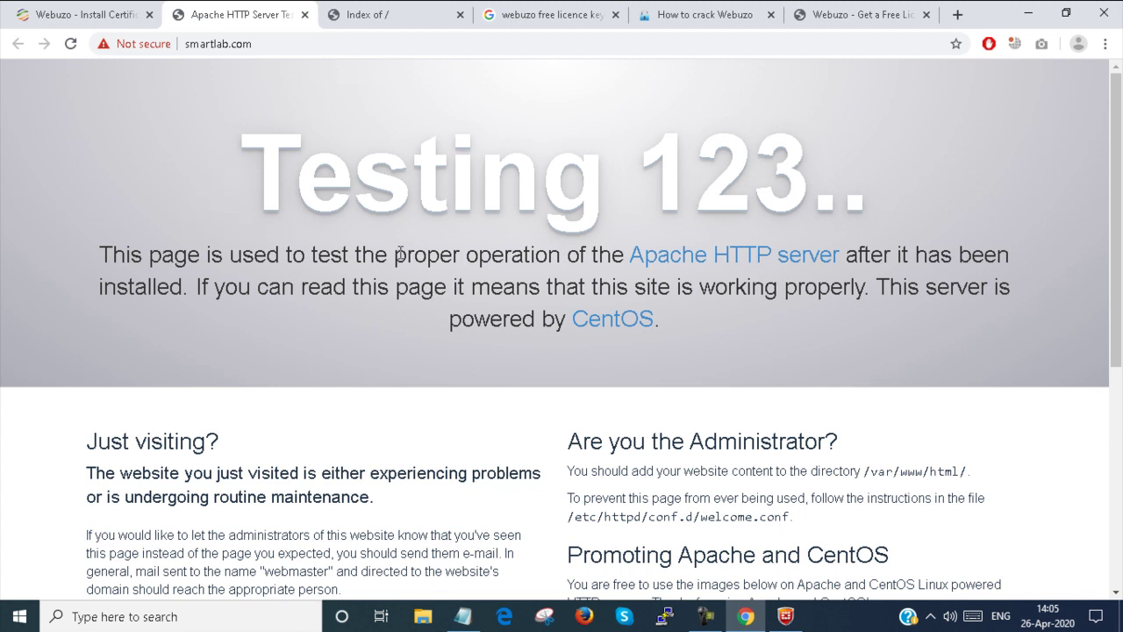
{"action": "left_click", "coordinate": [104, 18]}
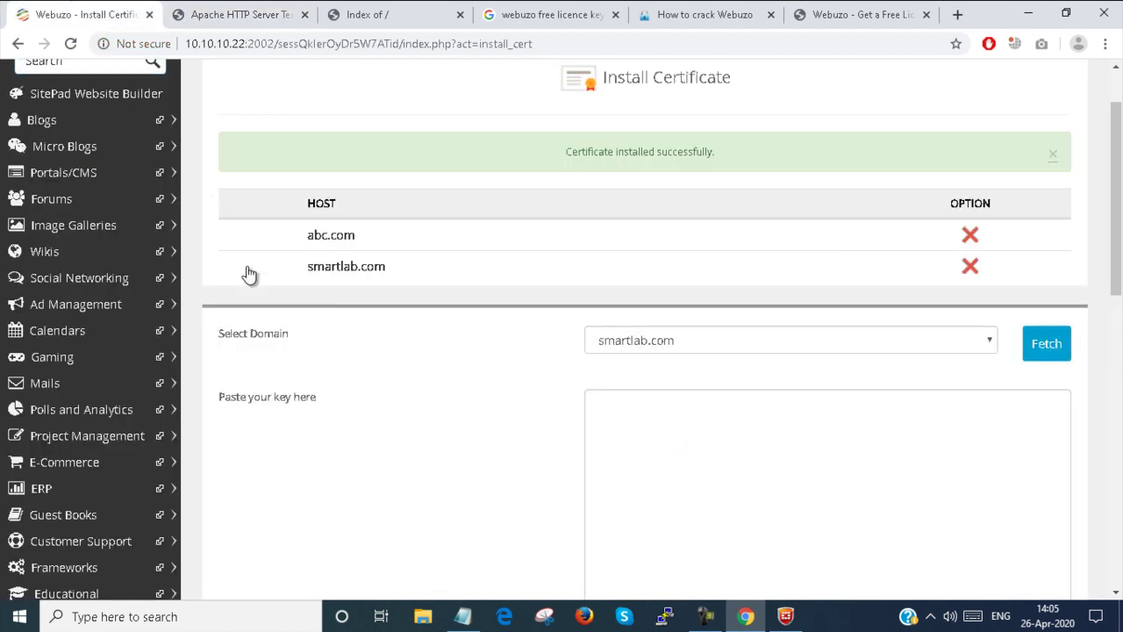
{"action": "left_click", "coordinate": [256, 19]}
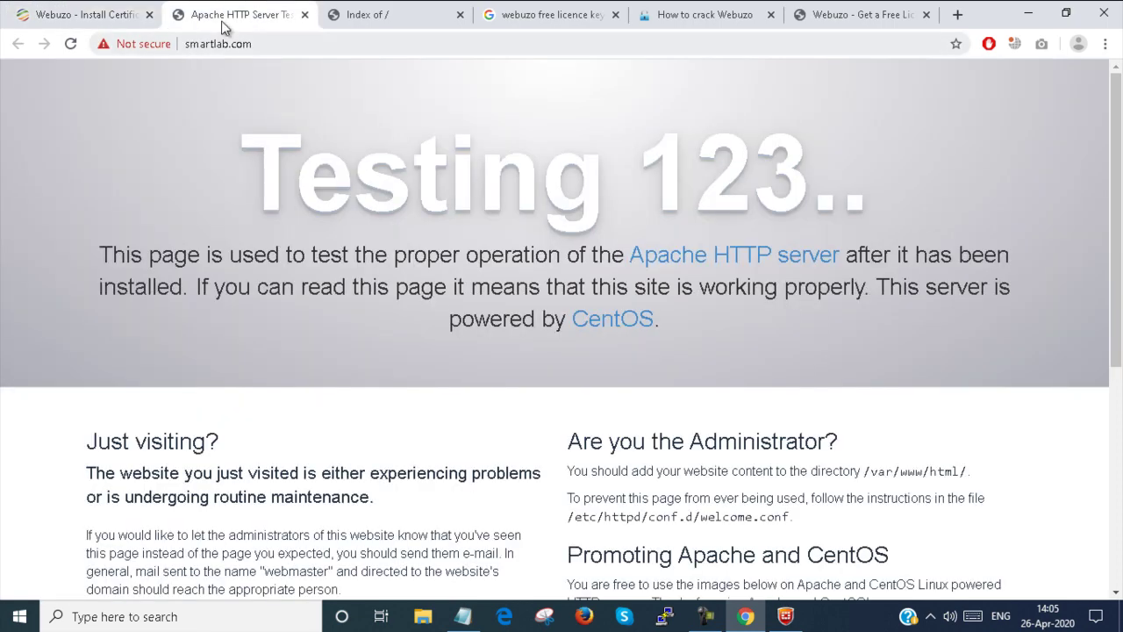
{"action": "left_click", "coordinate": [128, 43]}
{"action": "left_click", "coordinate": [151, 219]}
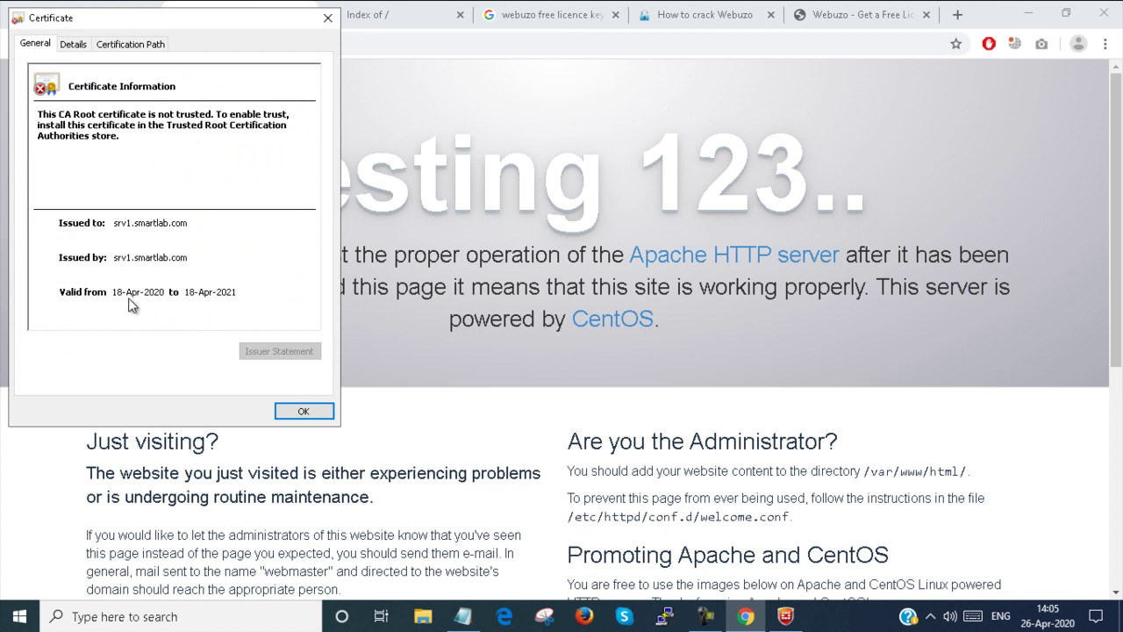
{"action": "left_click", "coordinate": [325, 19]}
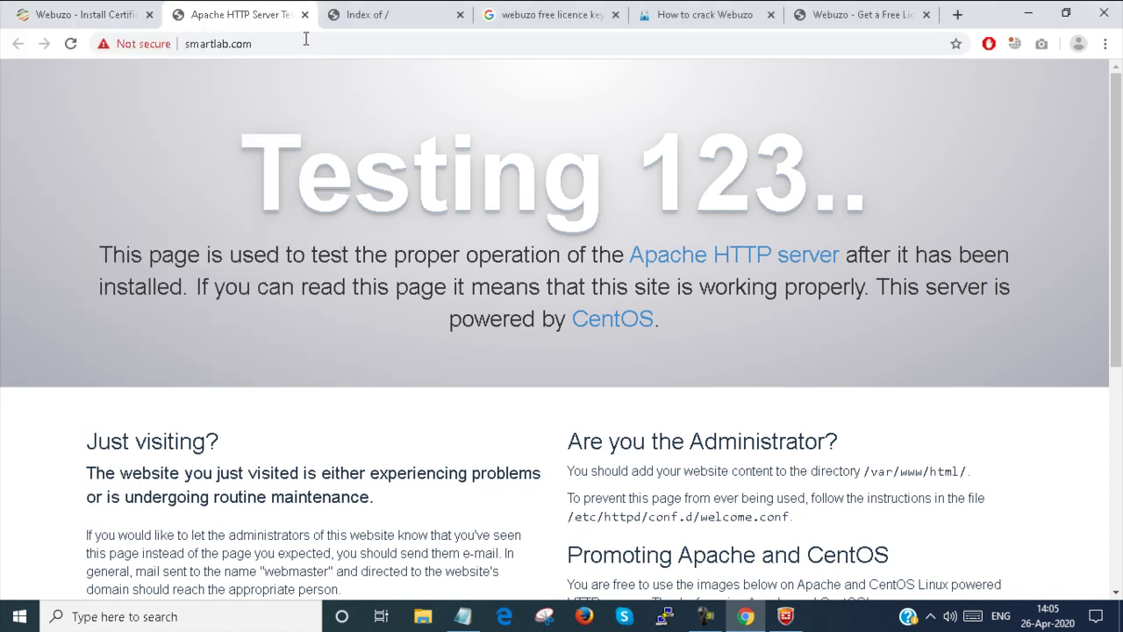
{"action": "left_click", "coordinate": [285, 43]}
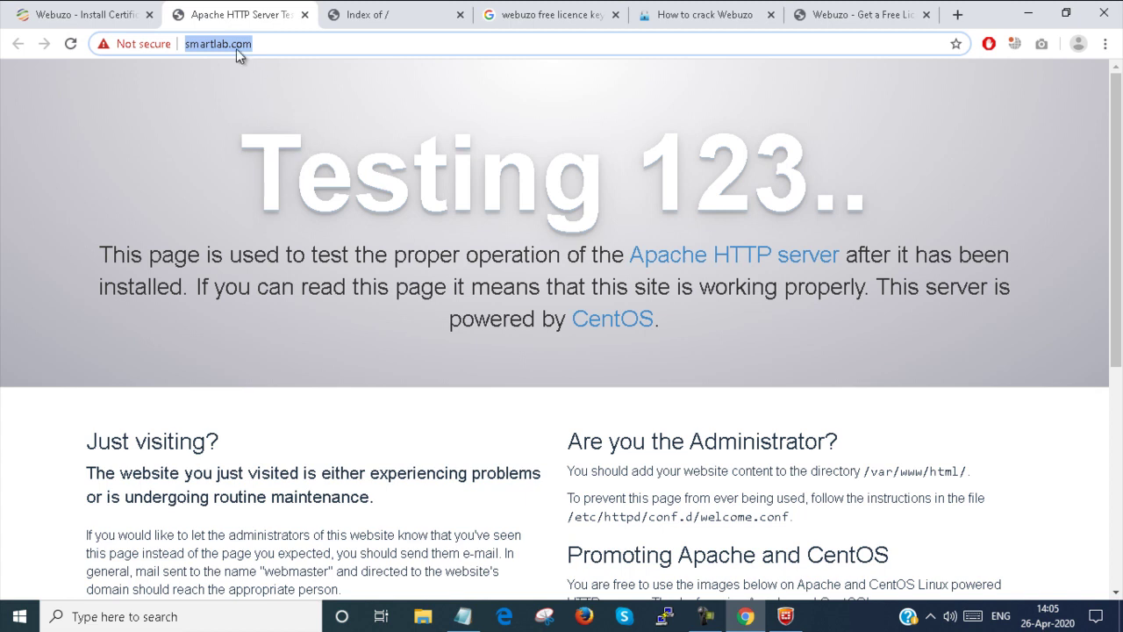
{"action": "left_click", "coordinate": [88, 19]}
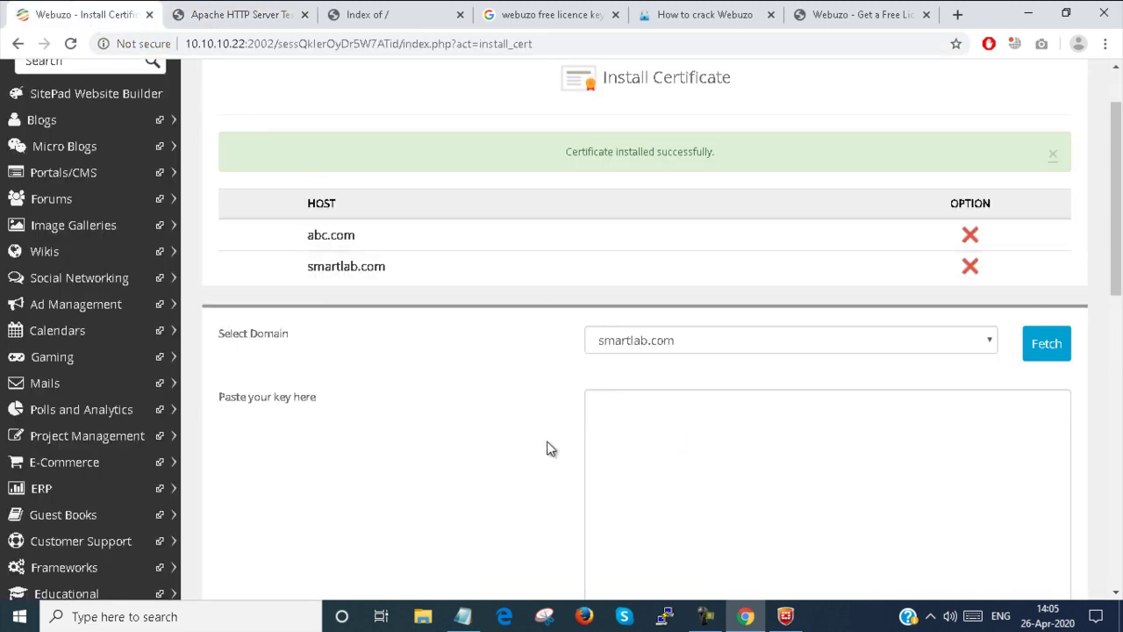